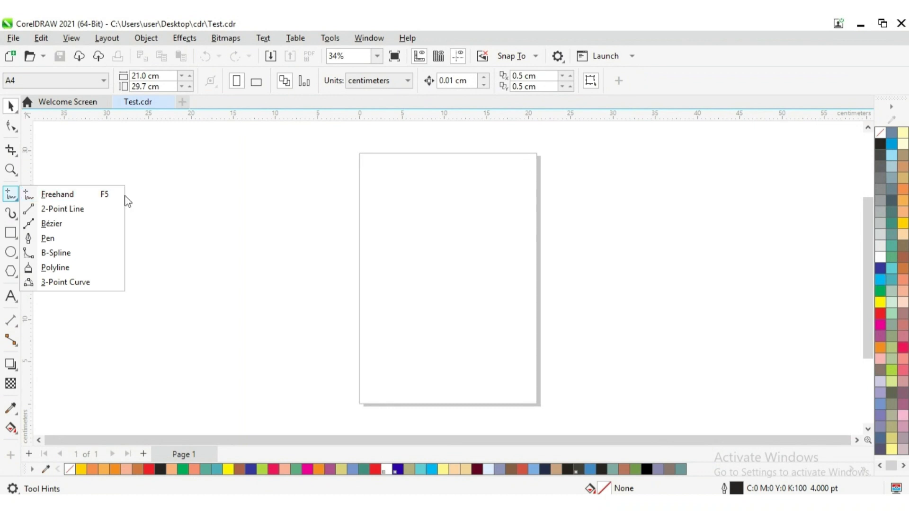
Step: Draw an open freehand curve about 37.3 by 14.9 cm, starting beside the page and running across it
left_click(179, 235)
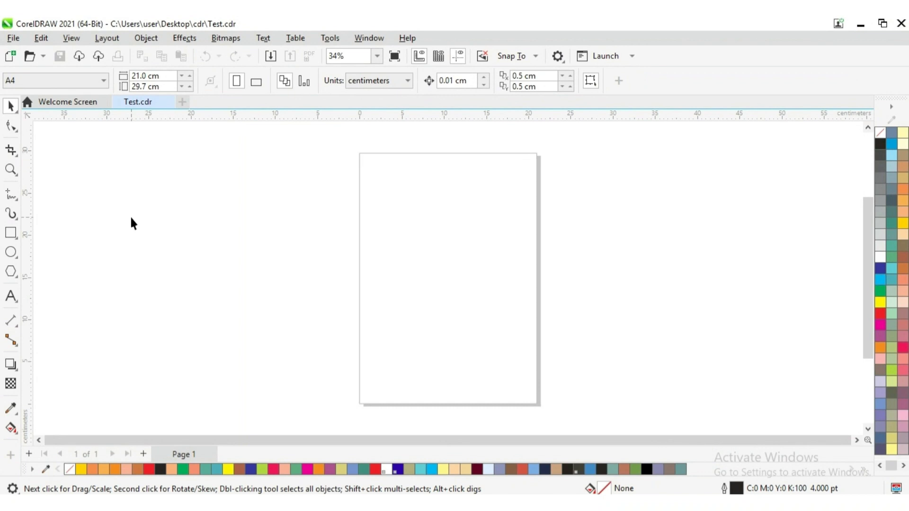
left_click(19, 203)
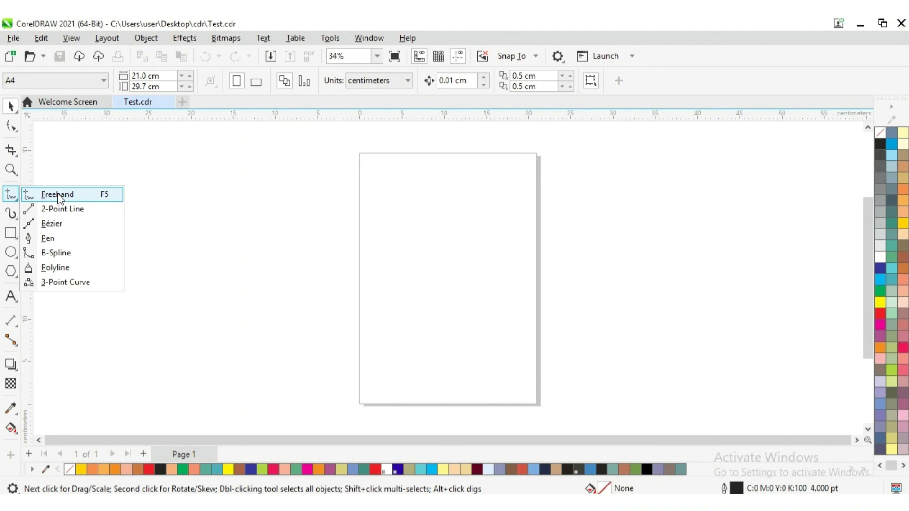
left_click(59, 195)
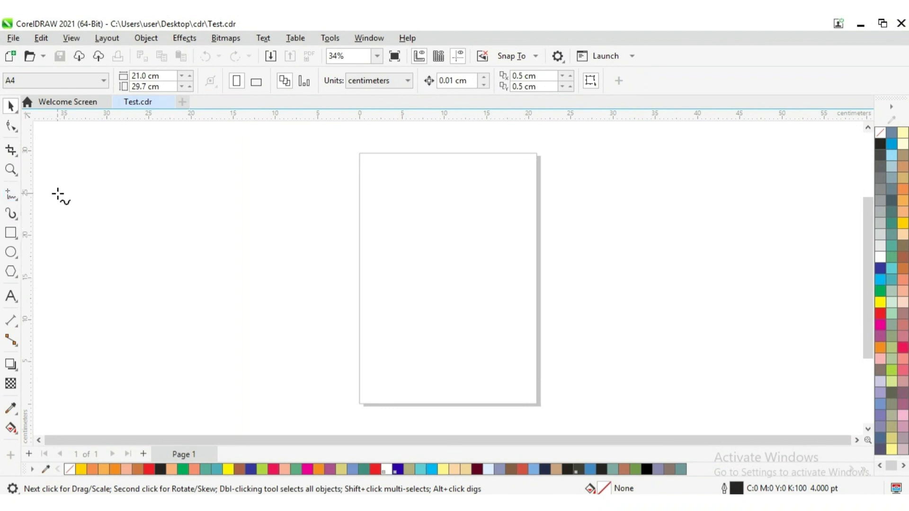
left_click(217, 236)
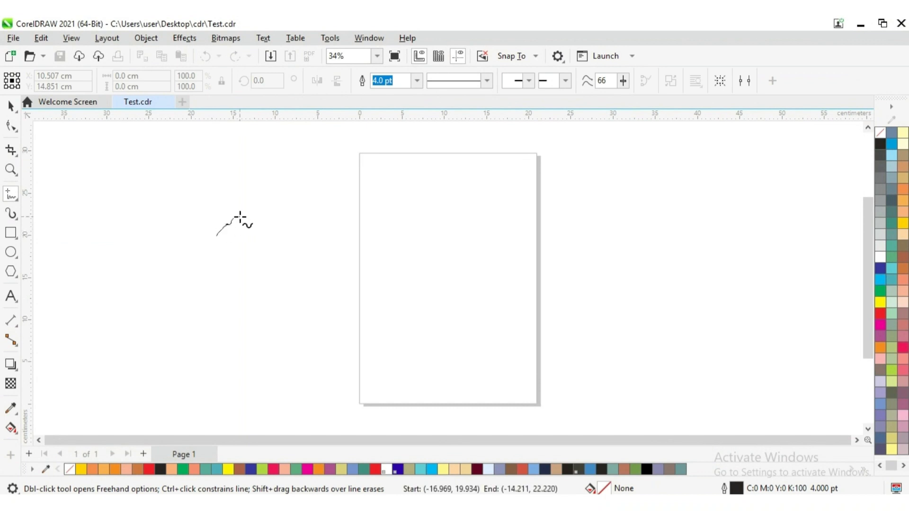
mouse_move(241, 218)
left_mouse_down()
mouse_move(292, 208)
mouse_move(328, 217)
mouse_move(361, 263)
mouse_move(414, 207)
mouse_move(459, 218)
mouse_move(492, 252)
mouse_move(531, 265)
mouse_move(524, 280)
mouse_move(435, 319)
mouse_move(355, 326)
mouse_move(250, 291)
left_mouse_up()
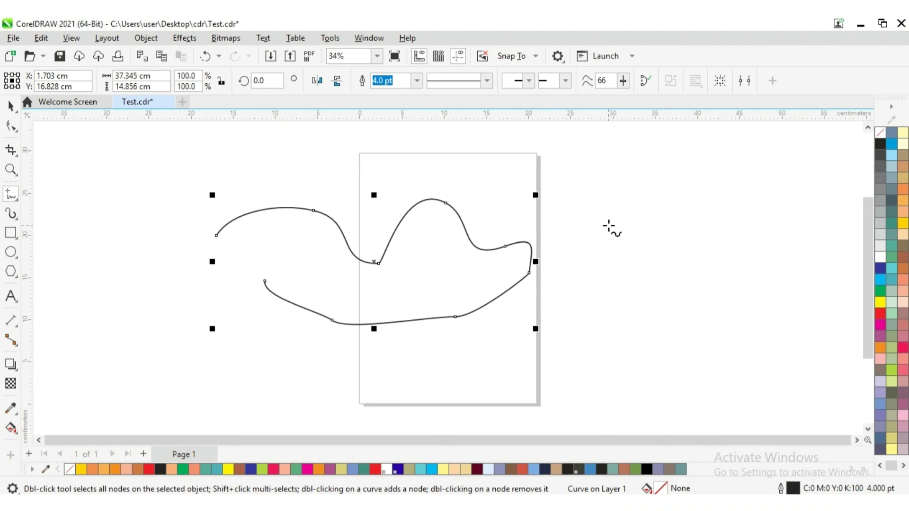
Step: Draw a closed freehand shape about 19.1 by 17.5 cm right of the page and try green, red and blue fills, ending with yellow
mouse_move(609, 226)
left_mouse_down()
mouse_move(669, 206)
mouse_move(699, 214)
mouse_move(742, 247)
mouse_move(749, 283)
mouse_move(684, 352)
mouse_move(616, 339)
mouse_move(595, 275)
mouse_move(610, 225)
left_mouse_up()
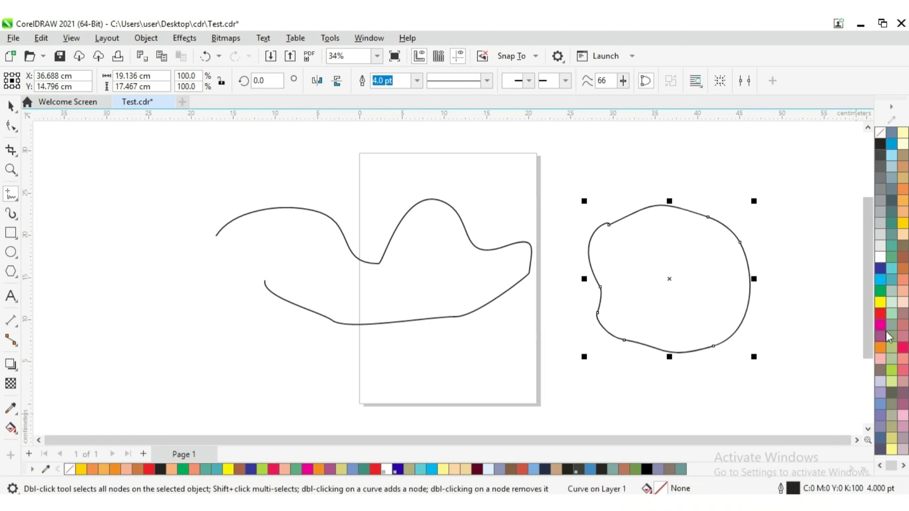
left_click(883, 291)
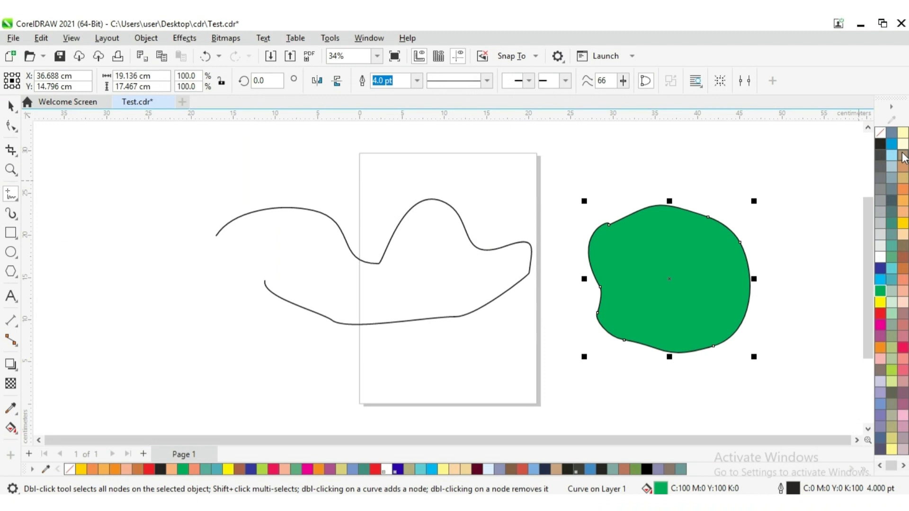
left_click(880, 133)
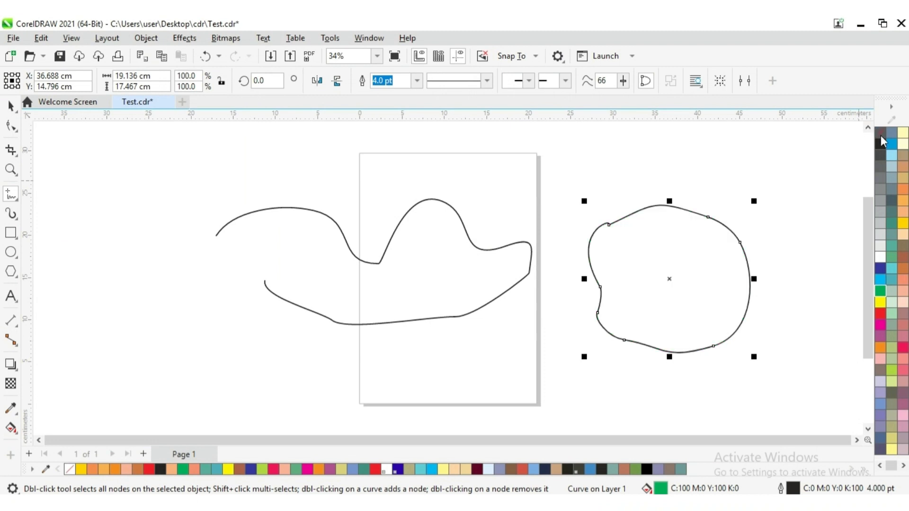
left_click(880, 314)
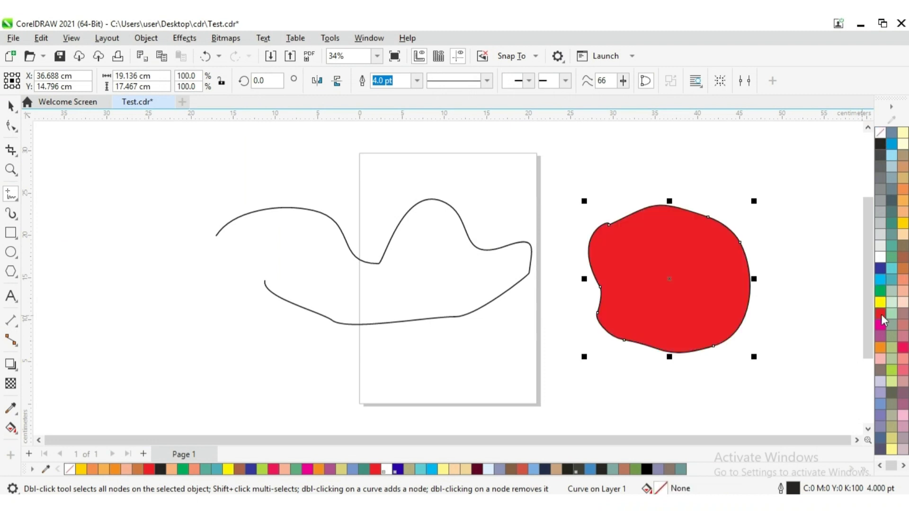
left_click(880, 268)
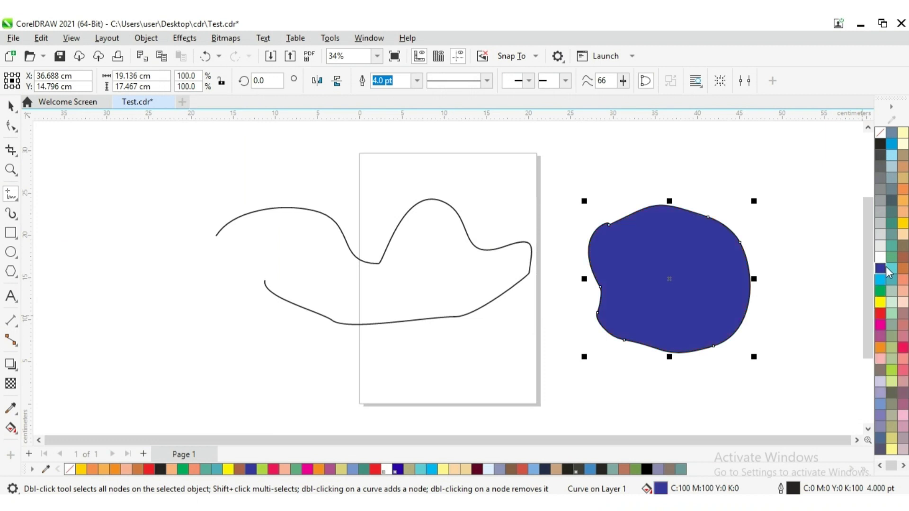
left_click(903, 224)
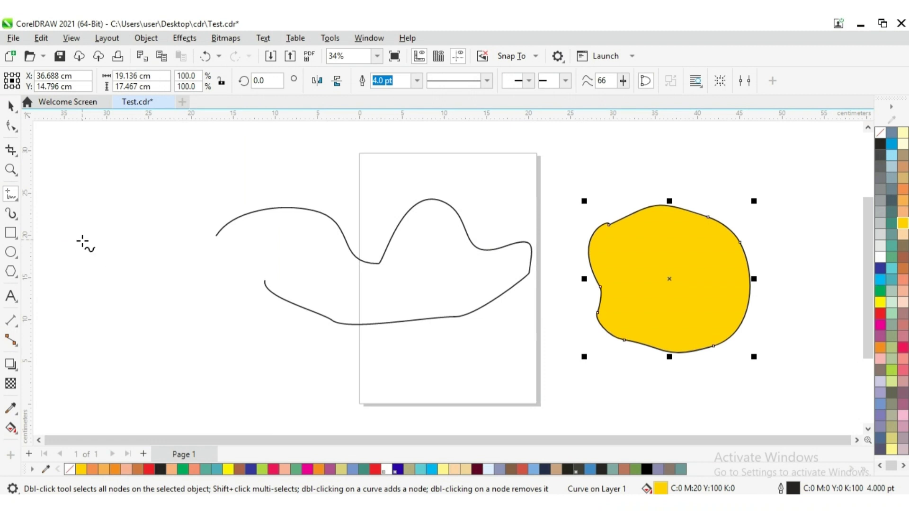
Step: Draw a closed freehand shape about 11 by 11 cm left of the open curve and fill it orange
mouse_move(83, 241)
left_mouse_down()
mouse_move(111, 227)
mouse_move(151, 239)
mouse_move(167, 282)
mouse_move(114, 316)
mouse_move(79, 279)
mouse_move(78, 246)
left_mouse_up()
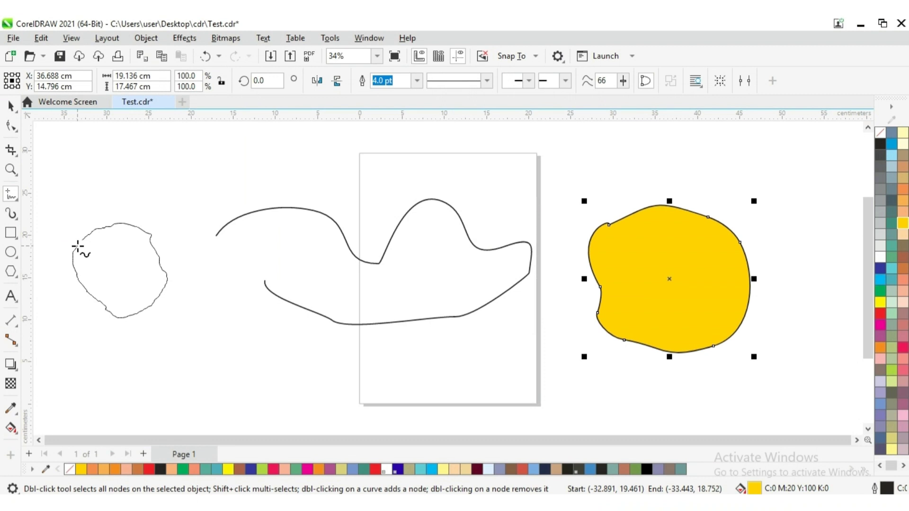
left_click_drag(78, 246, 86, 241)
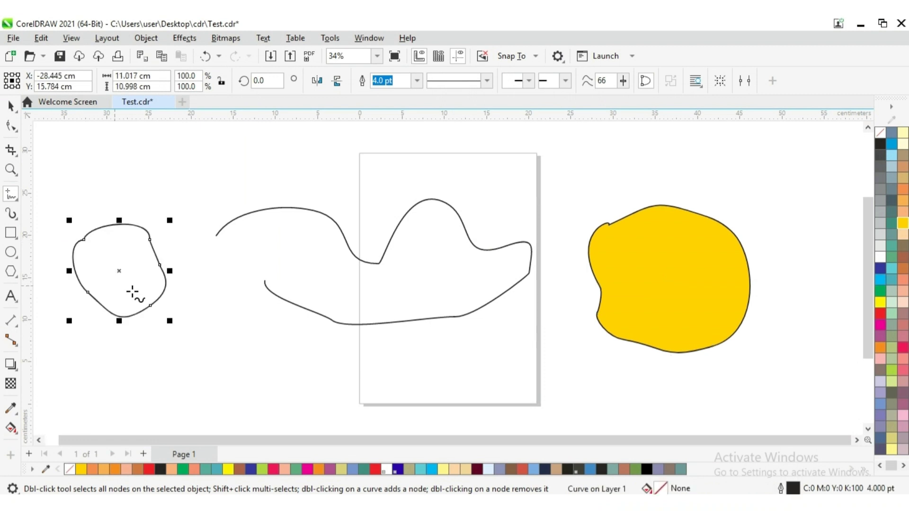
left_click(880, 349)
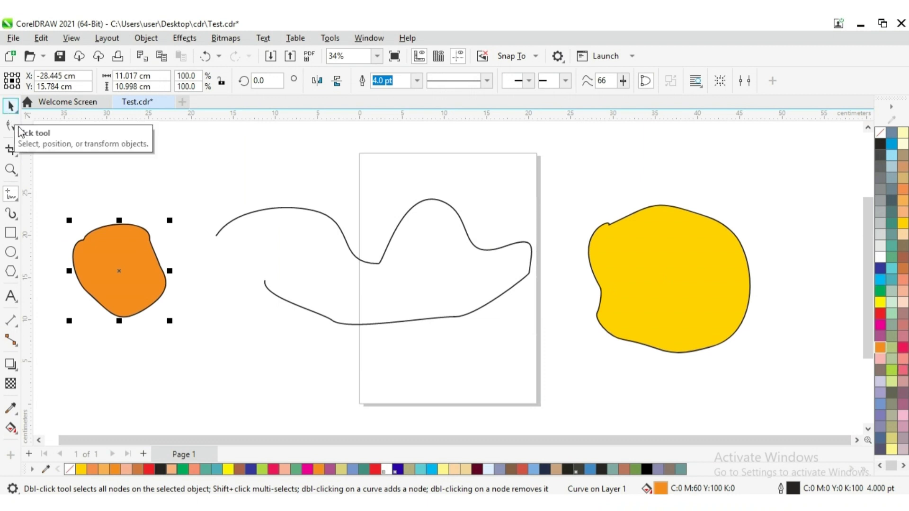
Step: Select all three drawn objects and delete them
key("space")
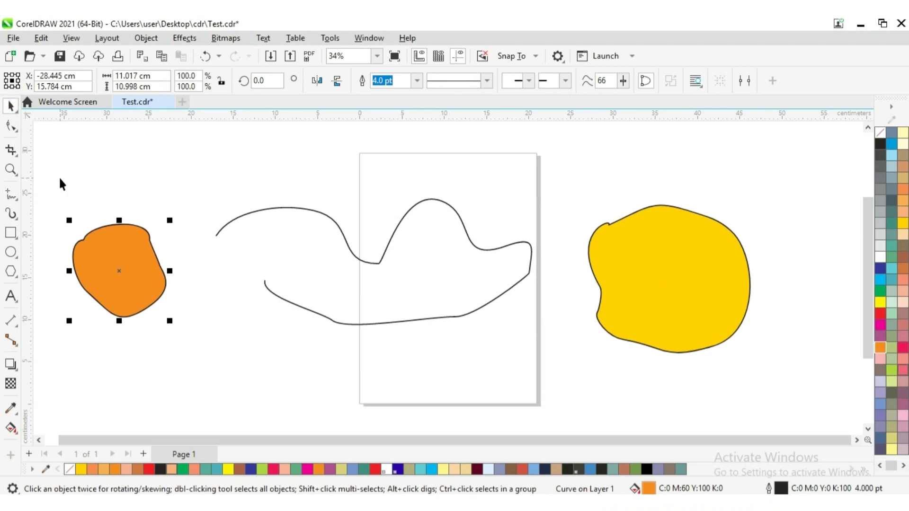
left_click_drag(52, 161, 730, 391)
key("Delete")
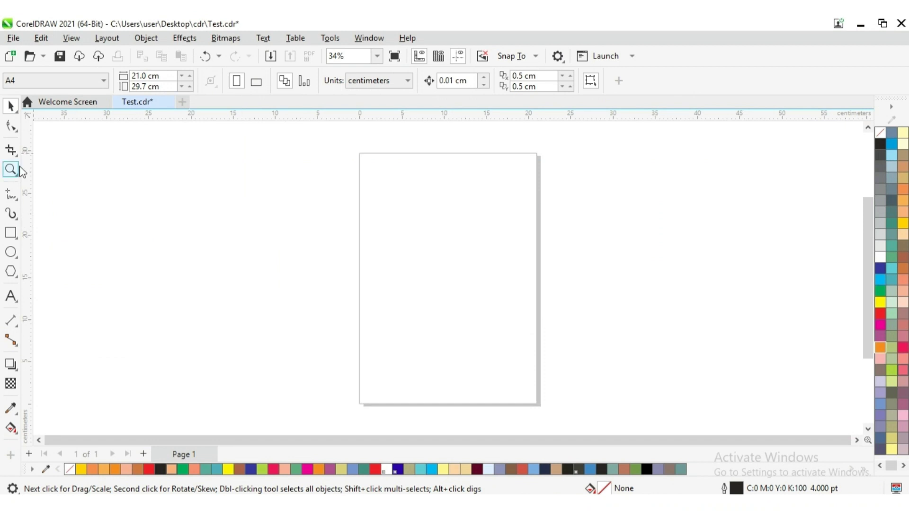
Step: Draw a straight diagonal line with the Freehand tool, about 24 cm wide and 11.7 cm high, ending inside the page
left_click(17, 201)
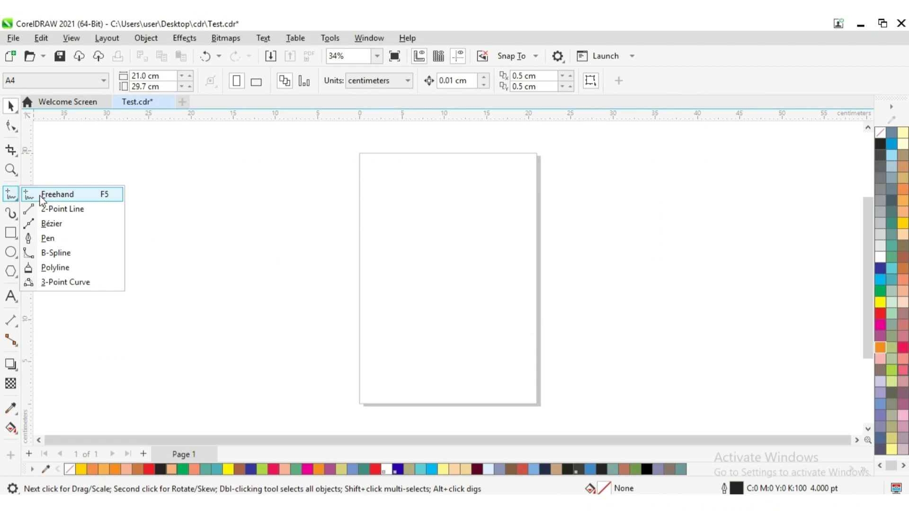
left_click(58, 191)
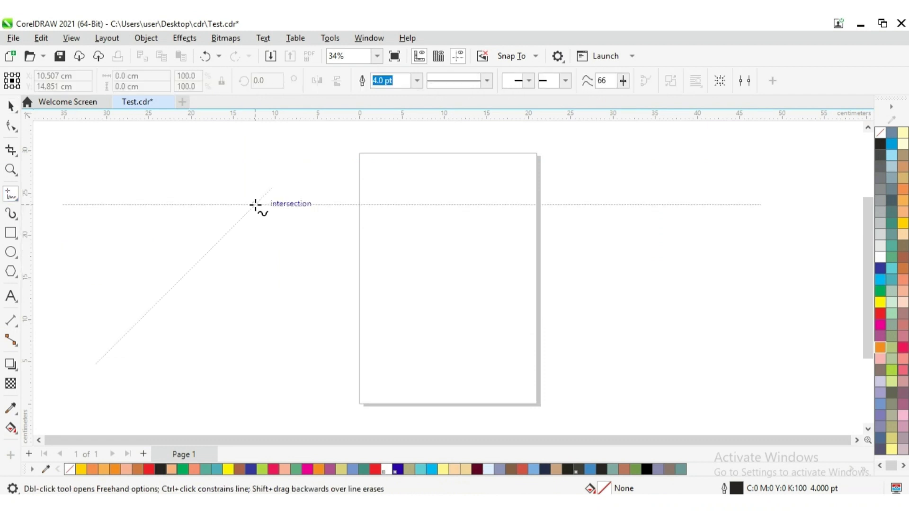
left_click(255, 205)
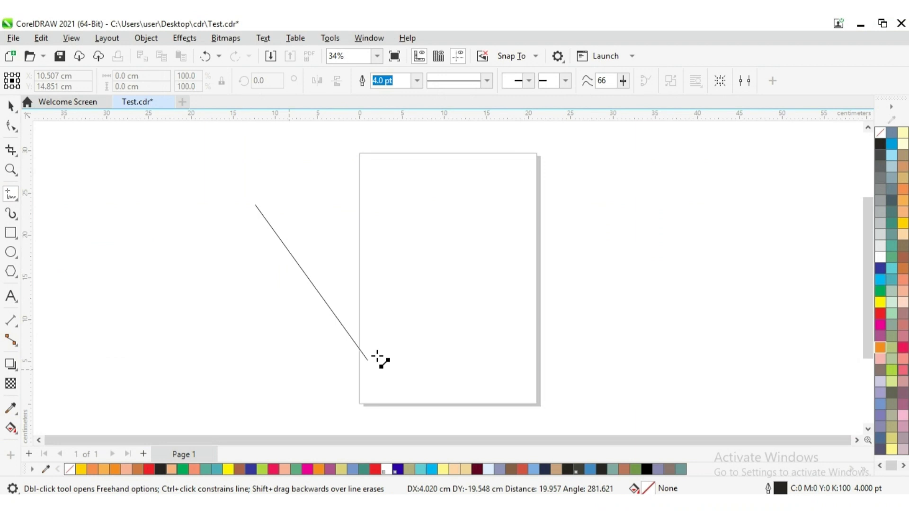
left_click(458, 304)
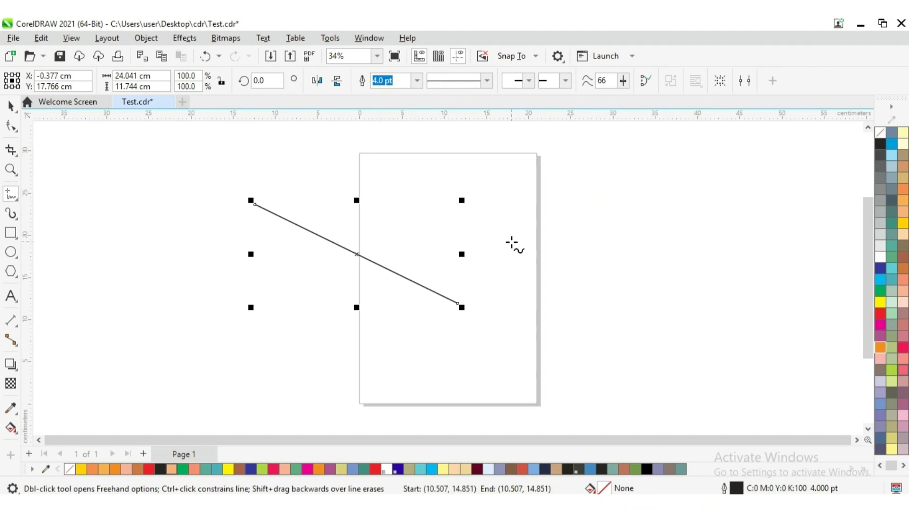
Step: Draw an open freehand curve over the page's right edge and a closed shape about 18.7 by 15.3 cm left of the page, filled magenta
mouse_move(511, 243)
left_mouse_down()
mouse_move(582, 225)
mouse_move(636, 253)
mouse_move(661, 321)
mouse_move(558, 368)
mouse_move(505, 312)
left_mouse_up()
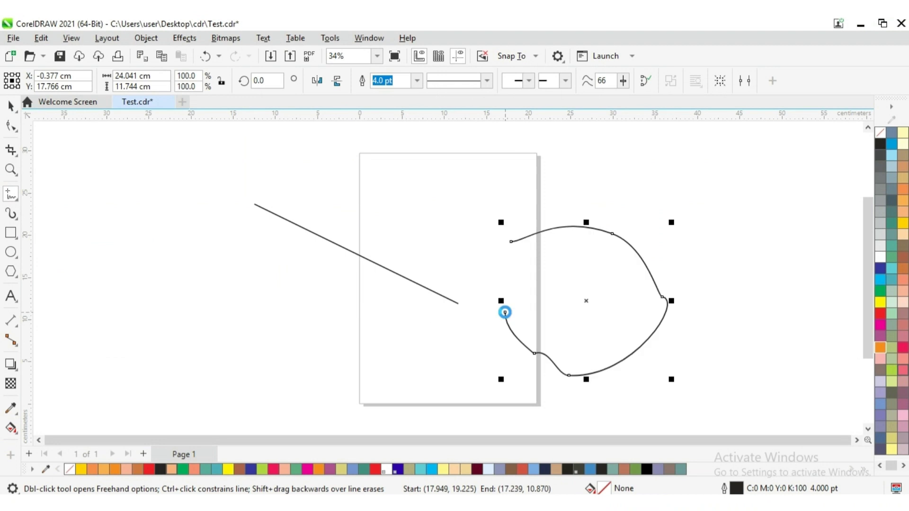
mouse_move(129, 226)
left_mouse_down()
mouse_move(152, 217)
mouse_move(256, 297)
mouse_move(147, 344)
mouse_move(102, 266)
mouse_move(129, 226)
left_mouse_up()
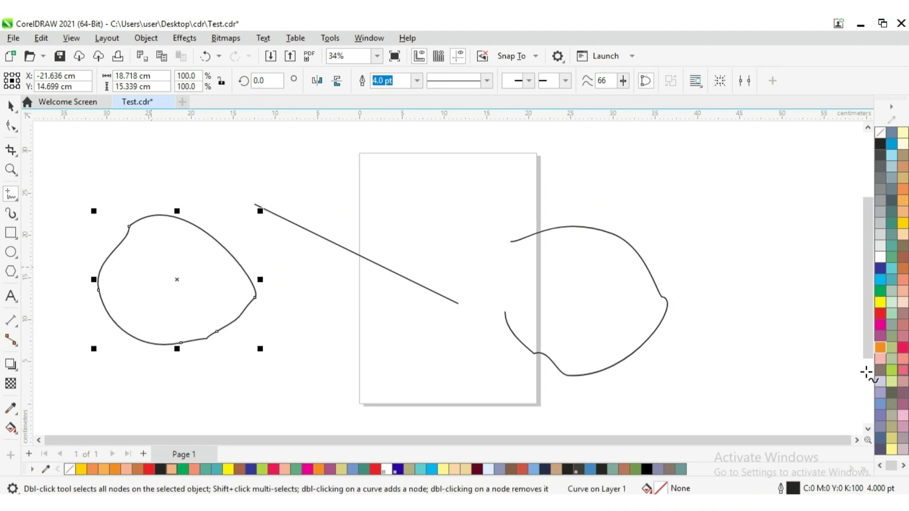
left_click(879, 326)
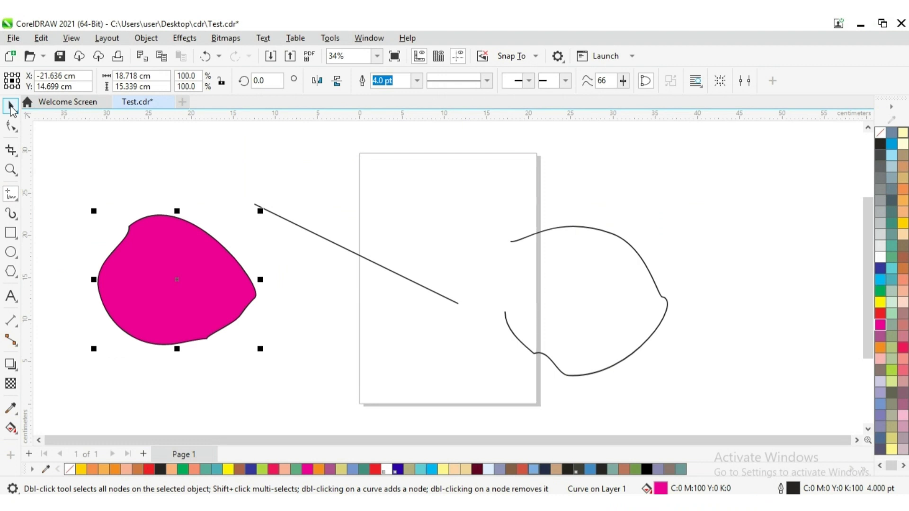
Step: Delete the magenta closed shape, keeping the straight line and the open curve
left_click(10, 107)
left_click_drag(53, 173, 705, 423)
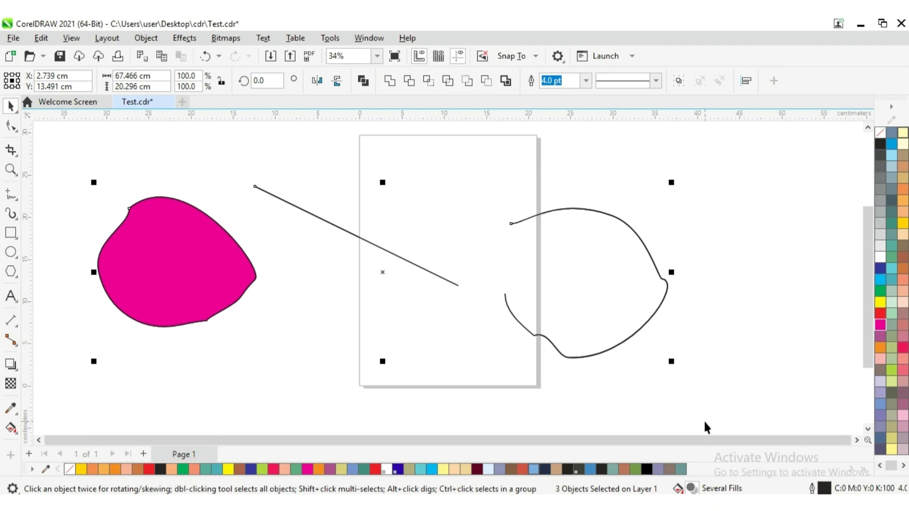
left_click(300, 329)
left_click(154, 271)
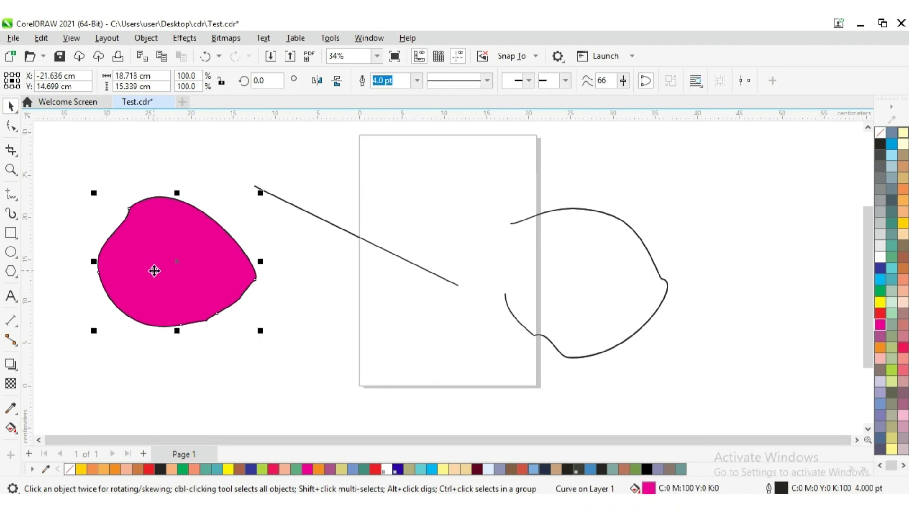
key("Delete")
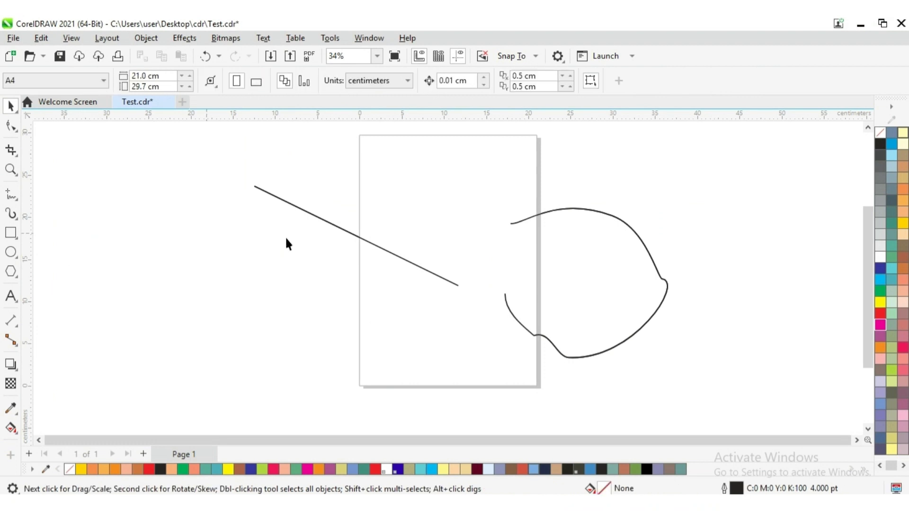
Step: Draw a short straight Freehand line, about 4.3 by 7 cm, from the diagonal line's edge and delete it
key("F5")
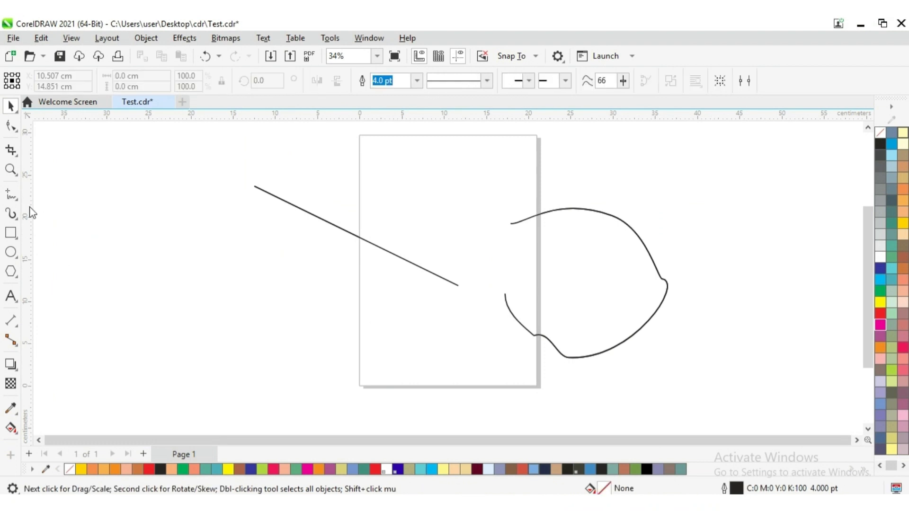
left_click(18, 201)
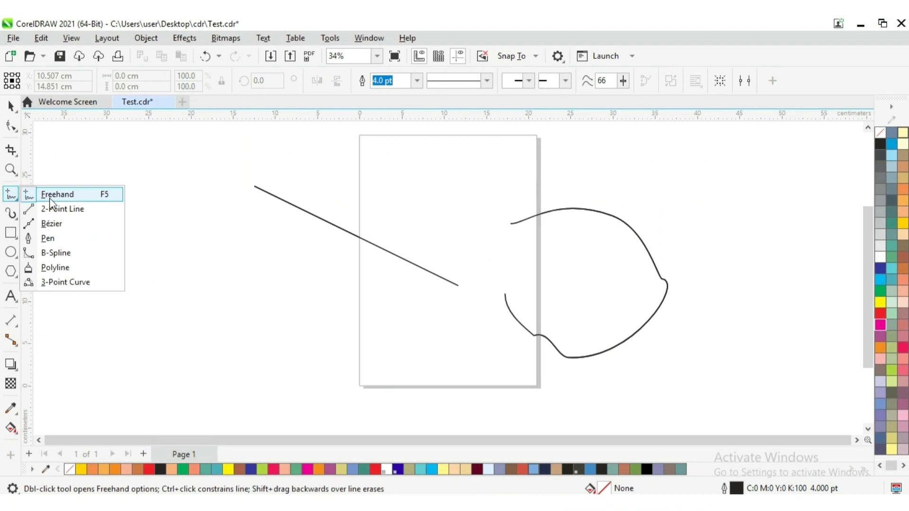
left_click(50, 198)
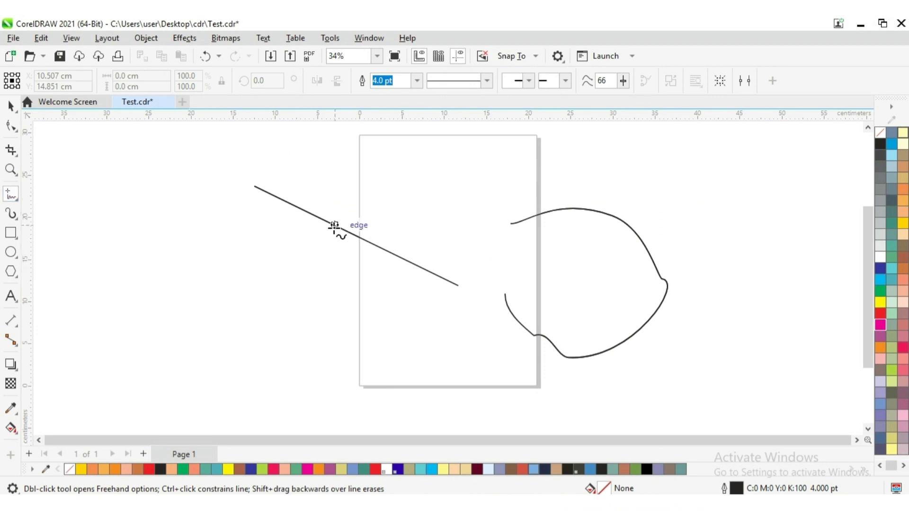
left_click(334, 225)
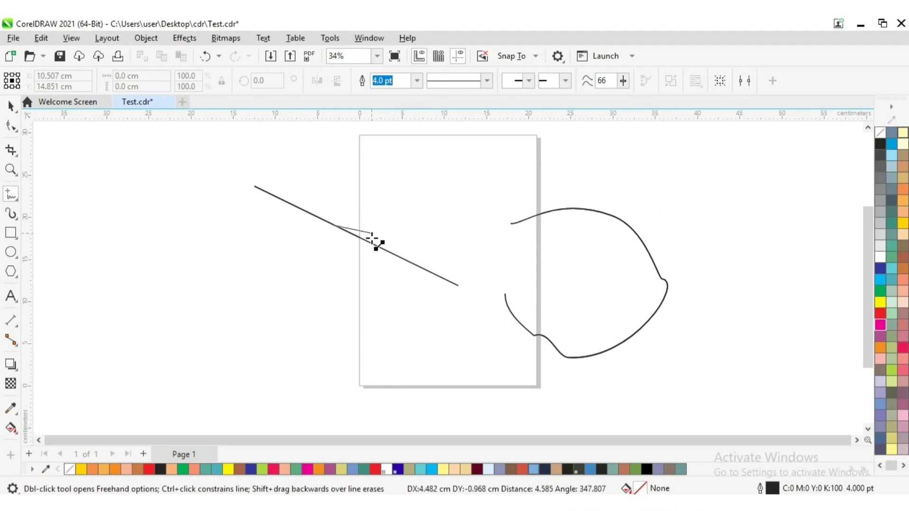
left_click(298, 283)
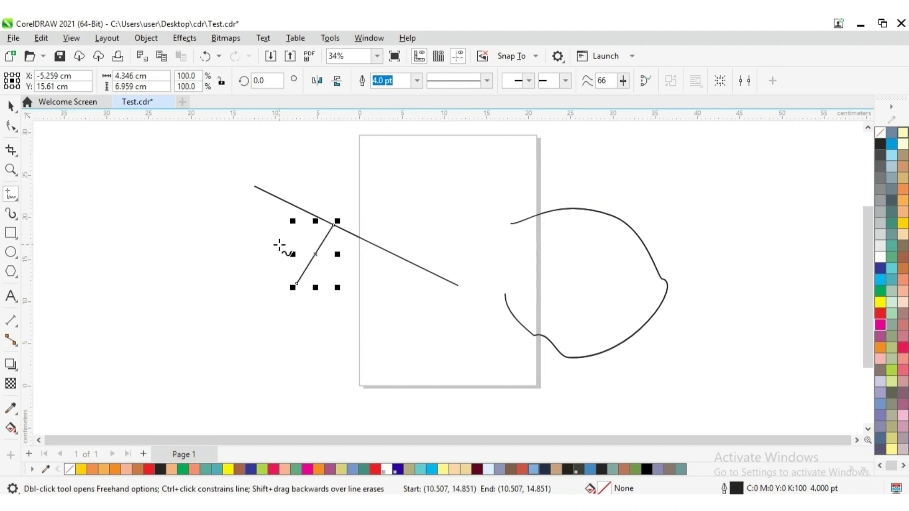
key("Delete")
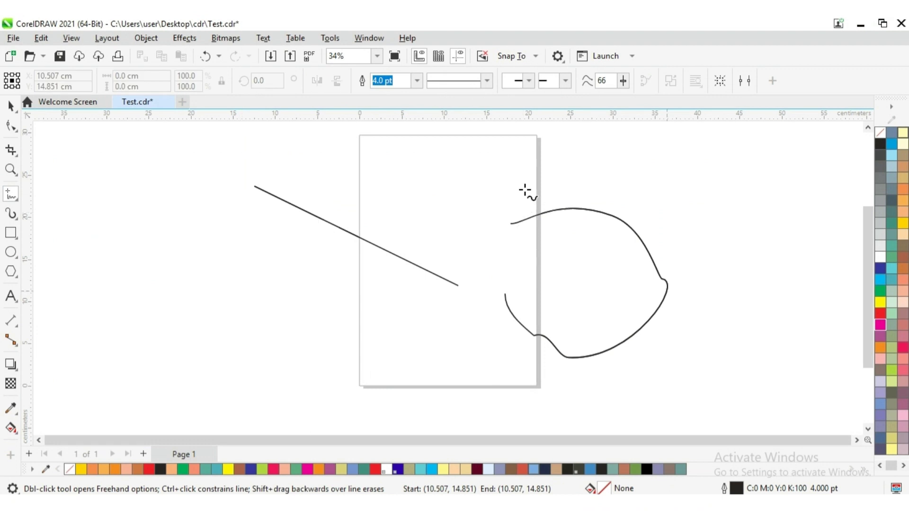
Step: Draw another open freehand curve about 17.5 by 26.1 cm near the page's right edge and delete all the drawn curves
mouse_move(504, 175)
left_mouse_down()
mouse_move(568, 375)
mouse_move(644, 395)
left_mouse_up()
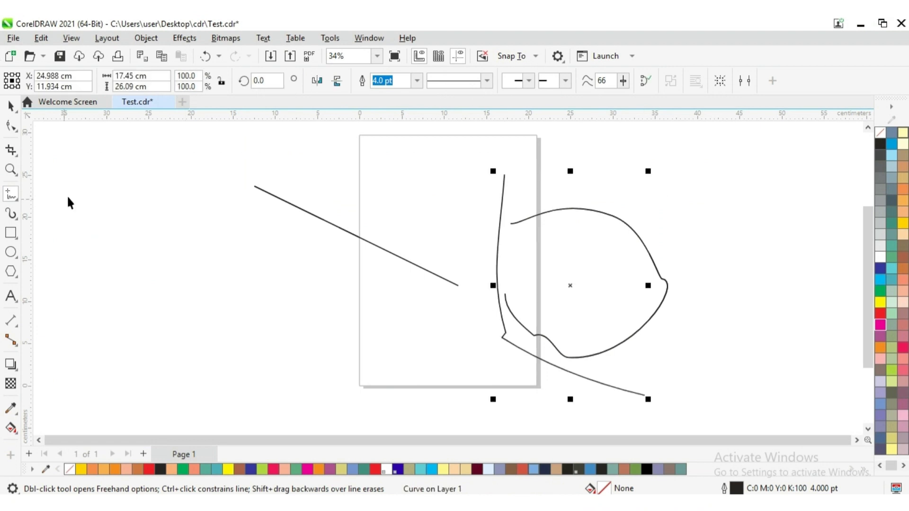
left_click_drag(124, 148, 621, 370)
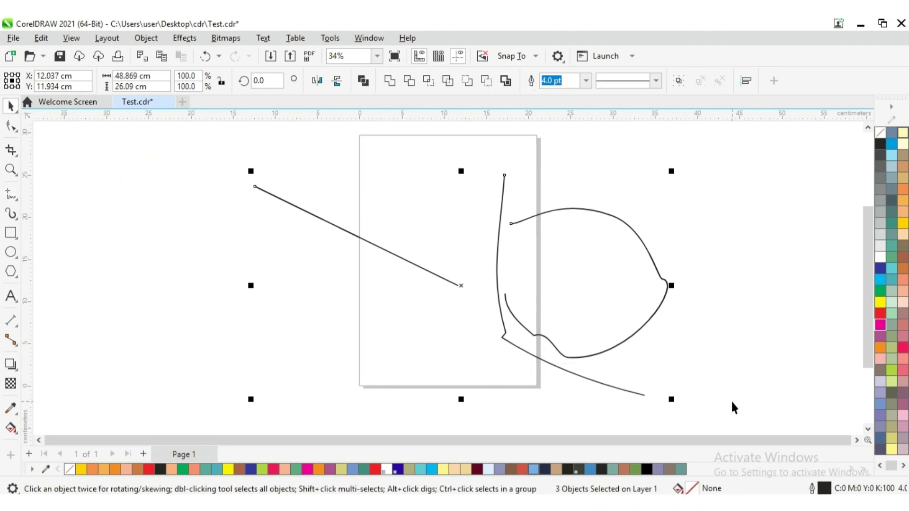
key("Delete")
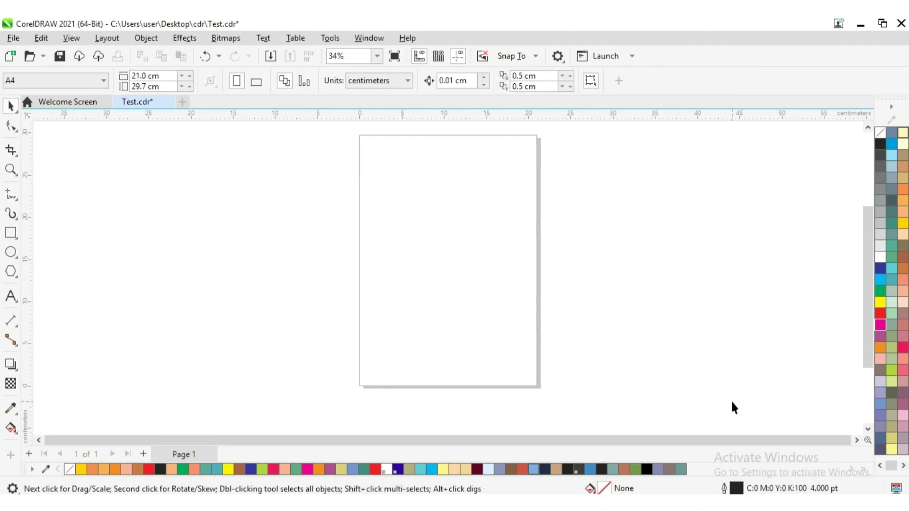
Step: Draw an open Freehand curve about 16.7 by 14.1 cm across the page's left edge and deselect it
left_click(19, 202)
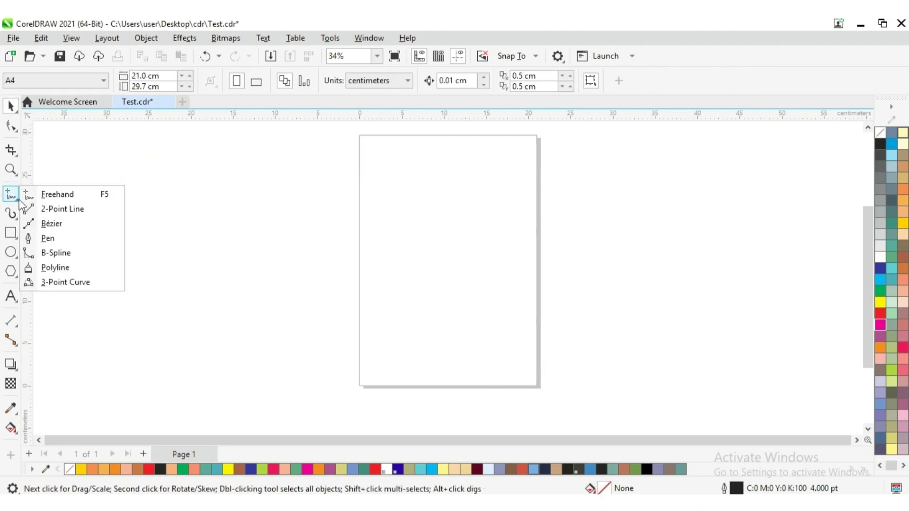
left_click(65, 195)
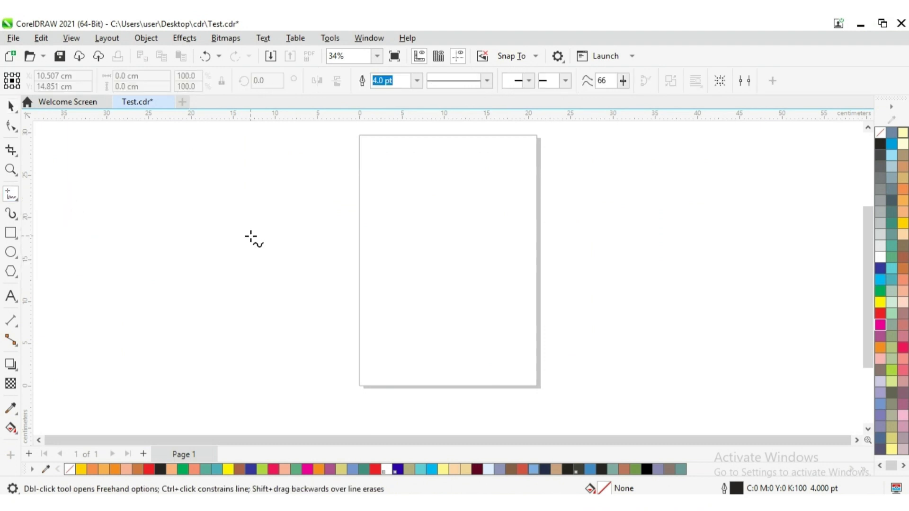
mouse_move(251, 237)
left_mouse_down()
mouse_move(333, 221)
mouse_move(365, 308)
mouse_move(260, 319)
mouse_move(242, 301)
left_mouse_up()
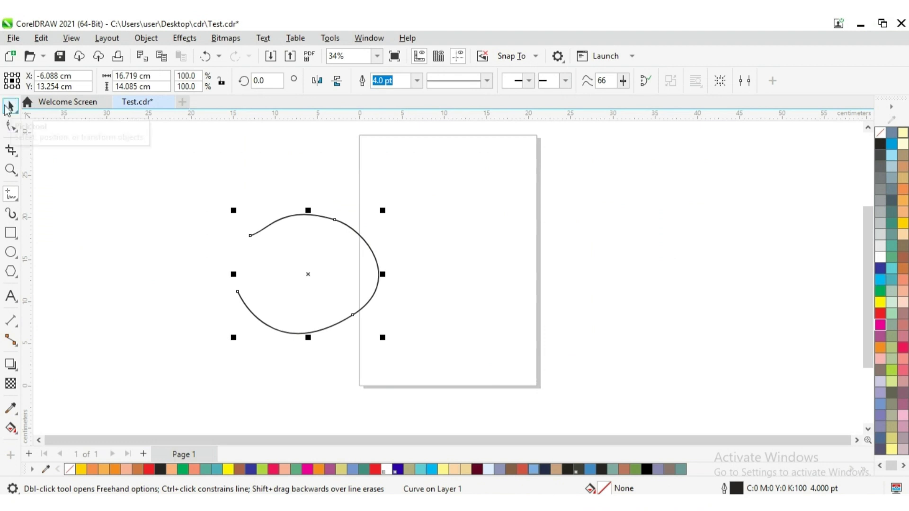
key("space")
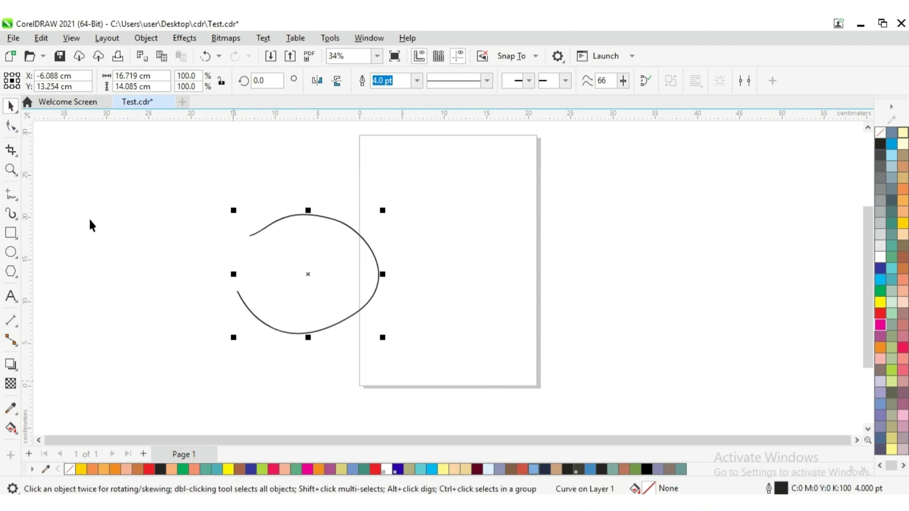
left_click(160, 322)
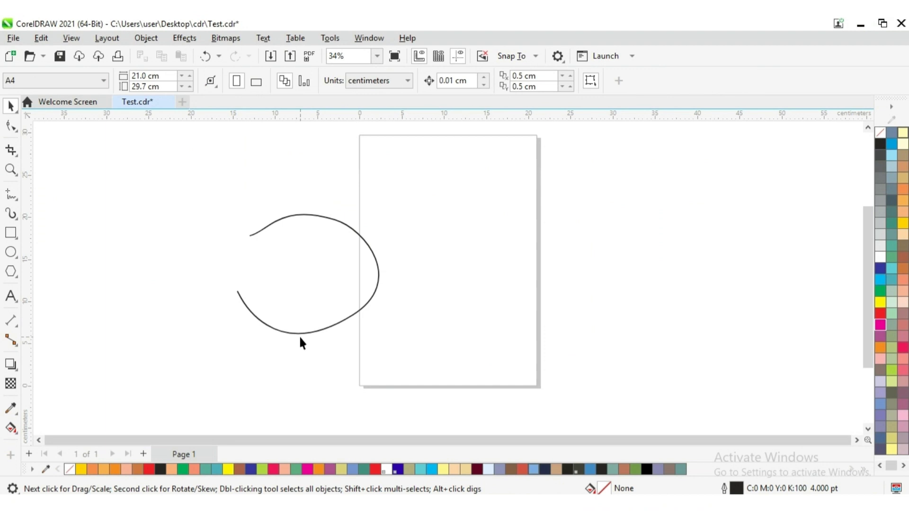
left_click(310, 333)
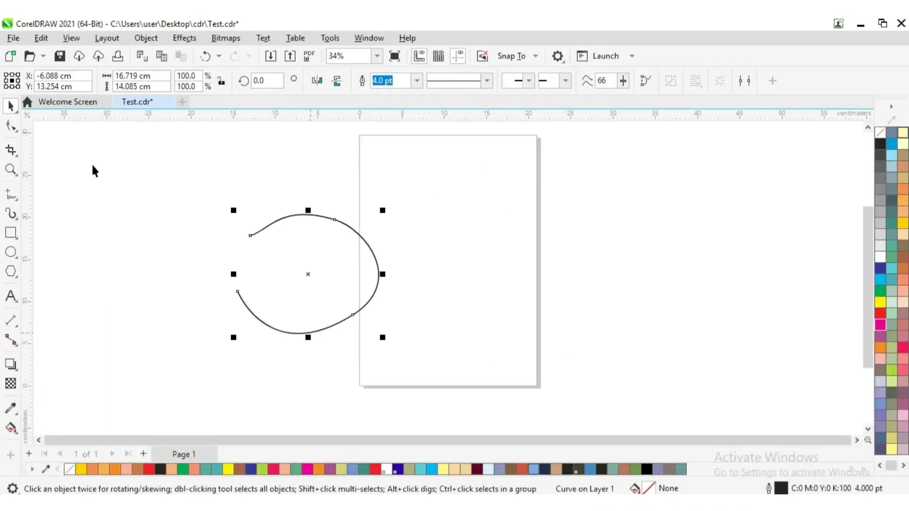
key("Escape")
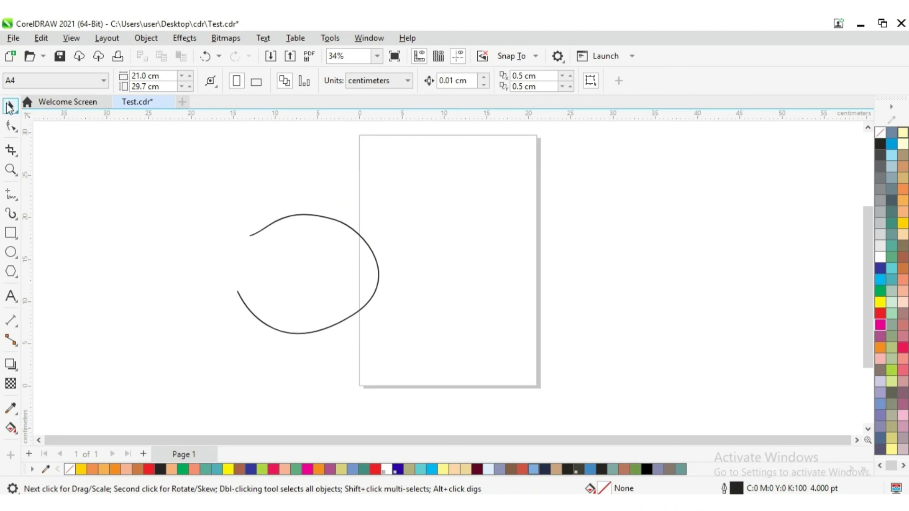
Step: Move the open curve horizontally by setting its X position to 2.088 cm
left_click(283, 333)
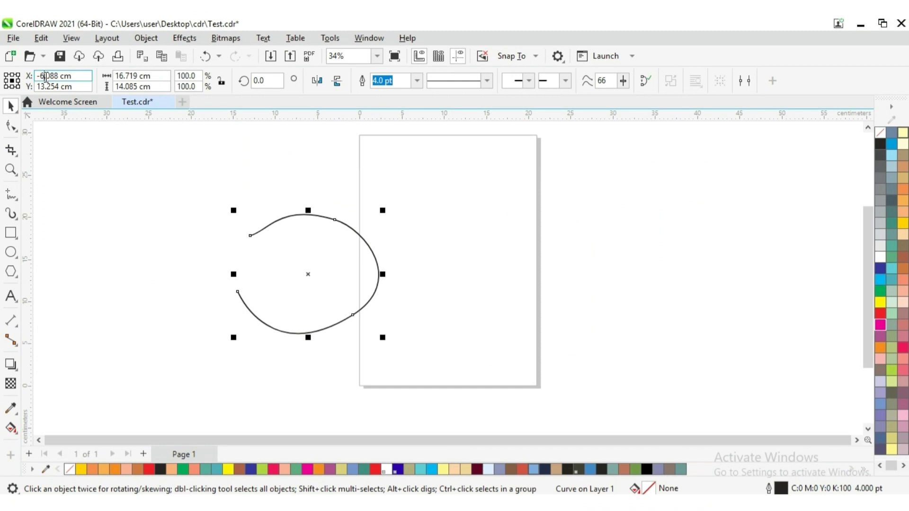
left_click(53, 80)
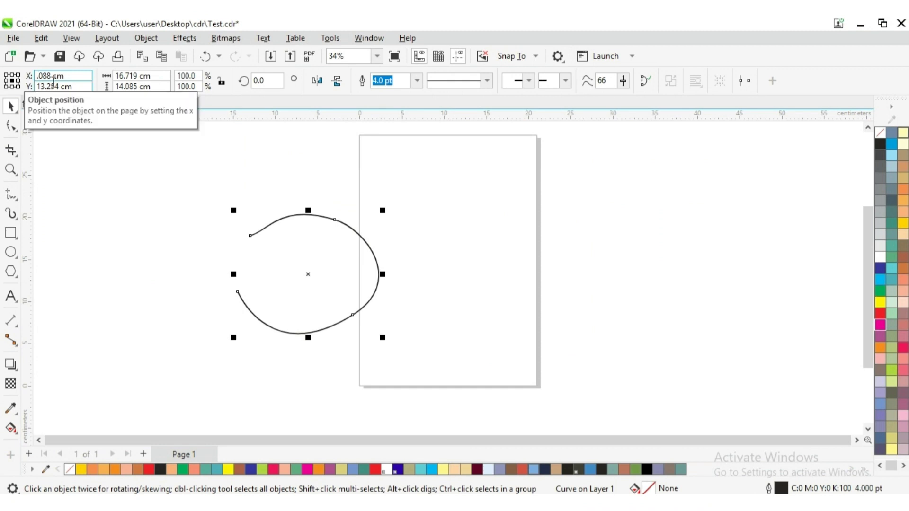
type("2")
key("Return")
key("Return")
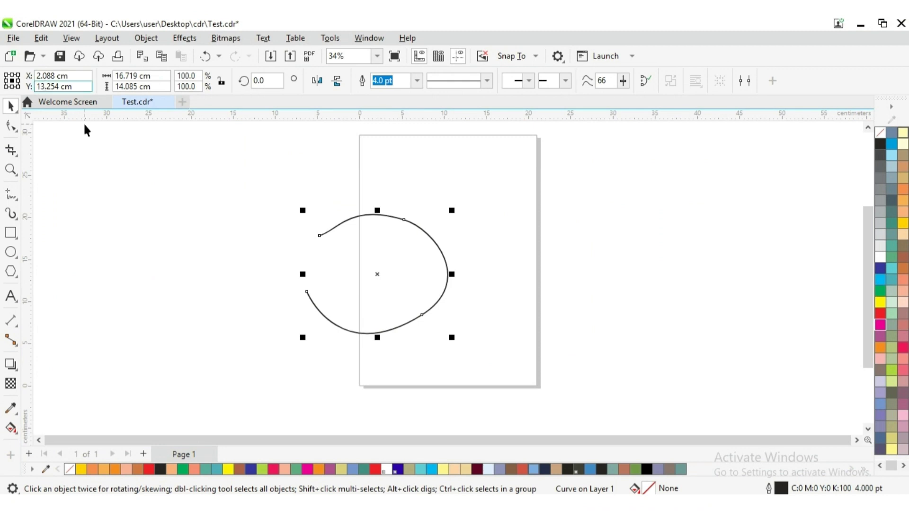
Step: Set the curve's Y position to 5 cm
key("BackSpace")
key("BackSpace")
key("BackSpace")
key("BackSpace")
key("BackSpace")
key("BackSpace")
type("5")
key("Return")
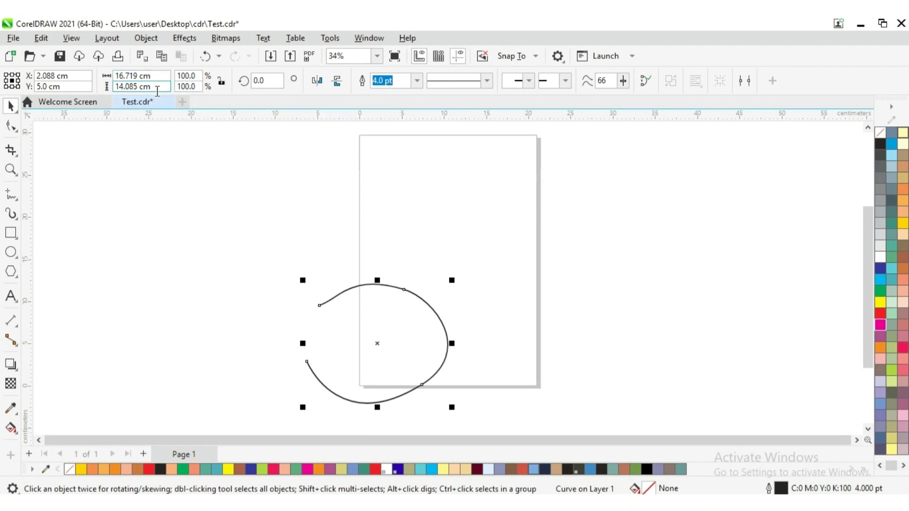
Step: Widen the curve to 20.719 cm without scaling its height
left_click(221, 83)
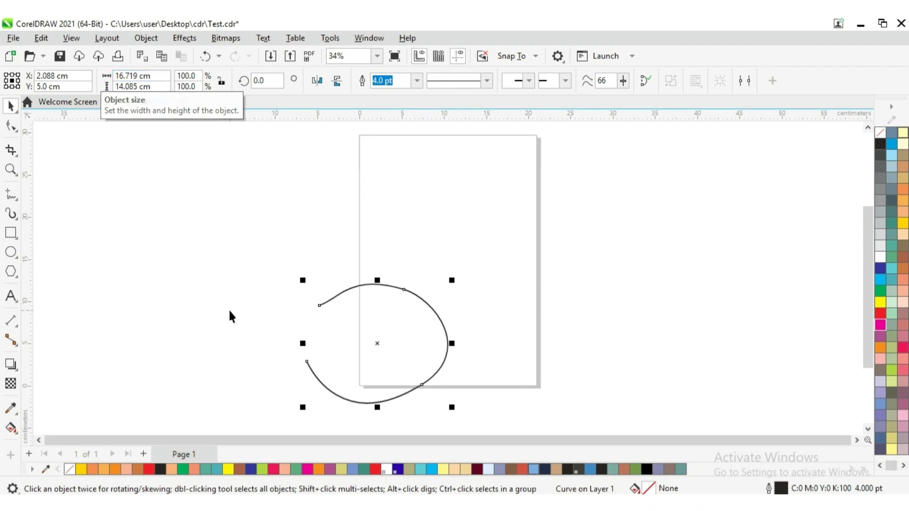
left_click(125, 76)
key("BackSpace")
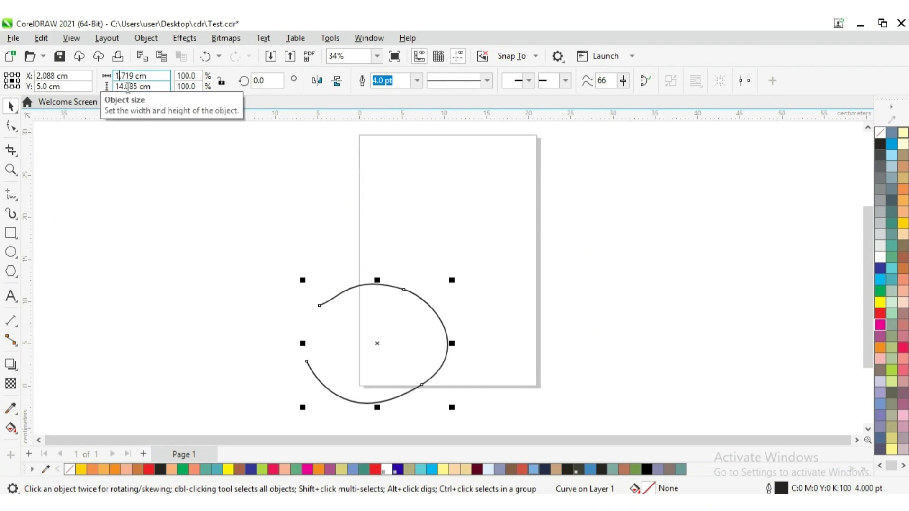
key("BackSpace")
type("20")
left_click(161, 74)
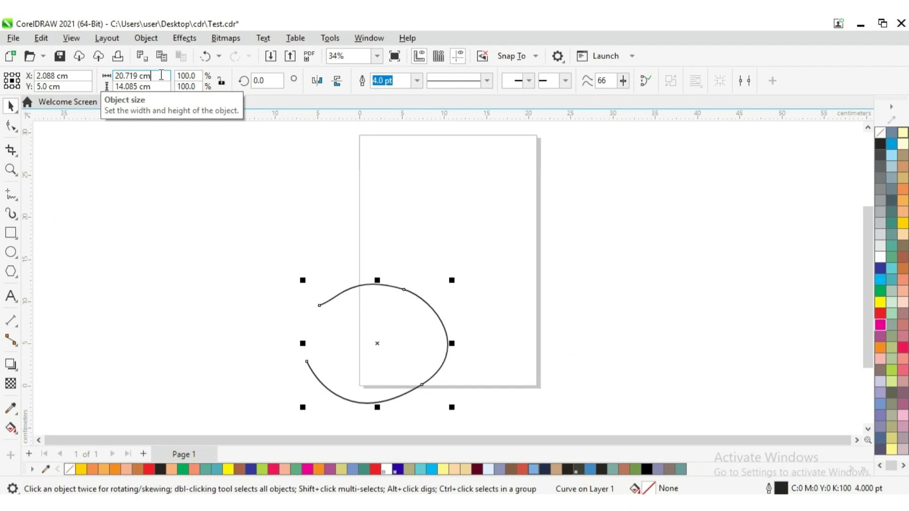
key("Return")
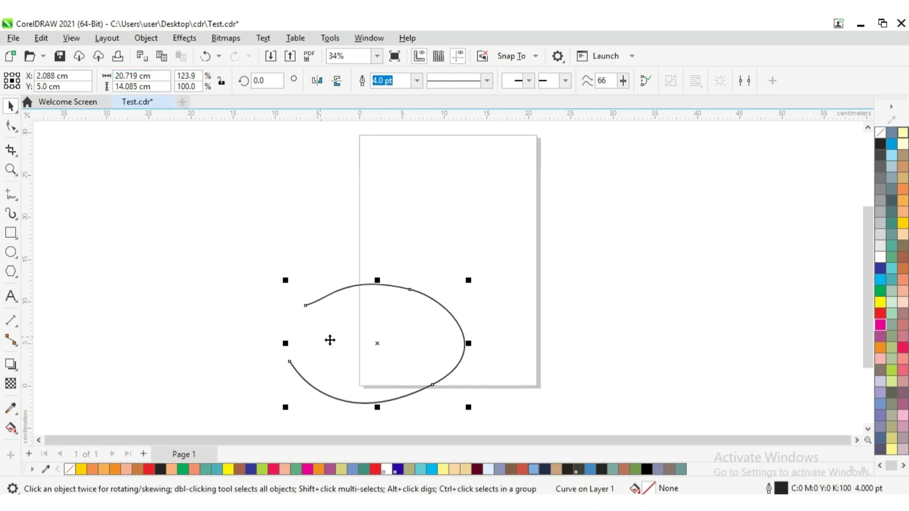
Step: Rotate the curve by 45 degrees, and mirror it horizontally and vertically
left_click(260, 81)
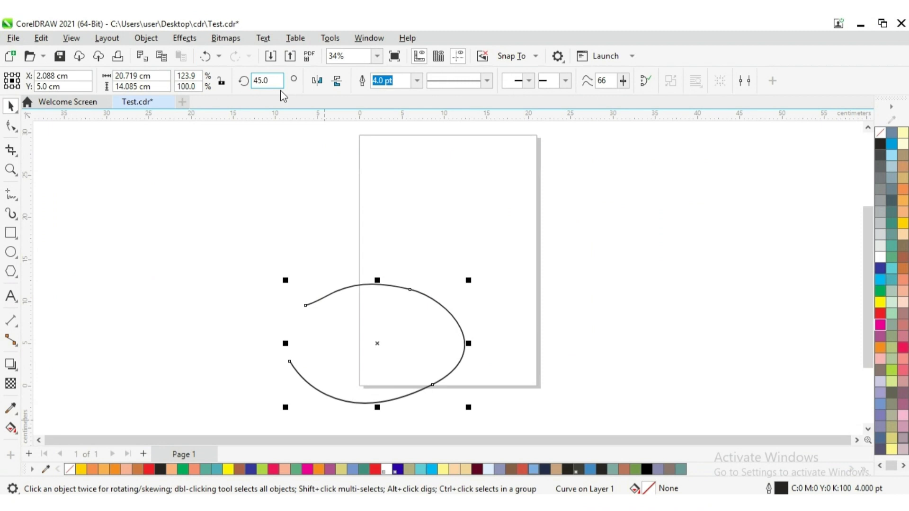
key("Return")
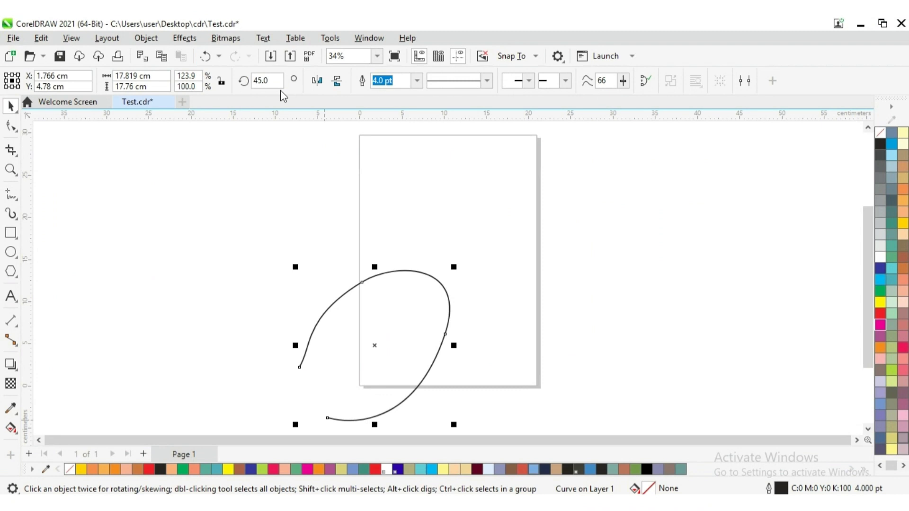
left_click(318, 81)
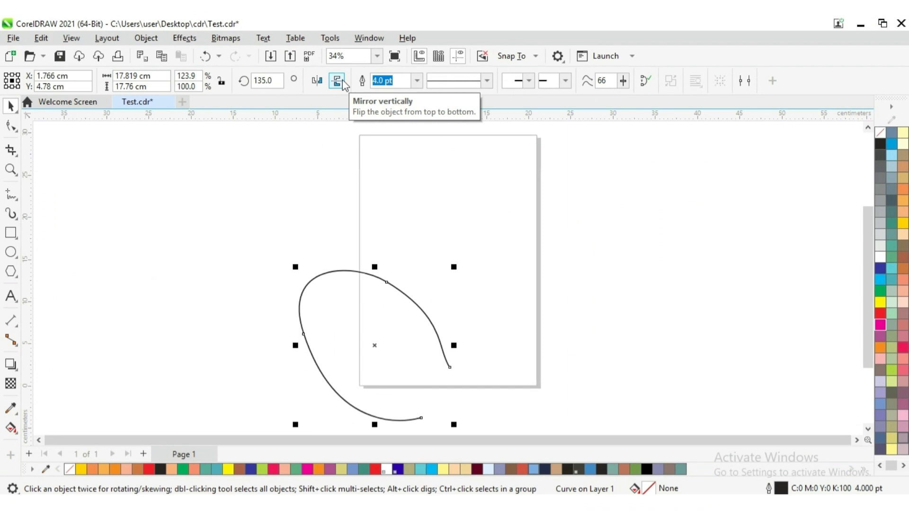
left_click(339, 81)
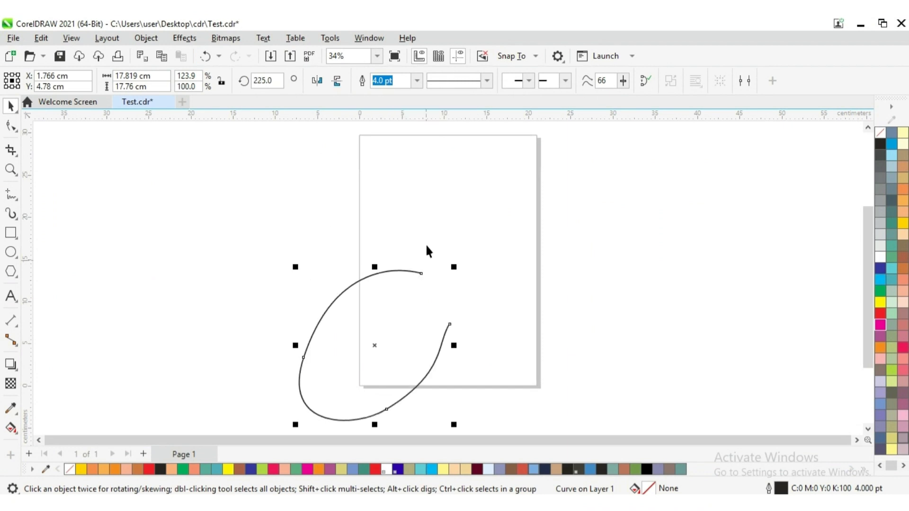
Step: Set the curve's outline width to 16 pt and apply the first tightly spaced dotted line style
left_click(417, 81)
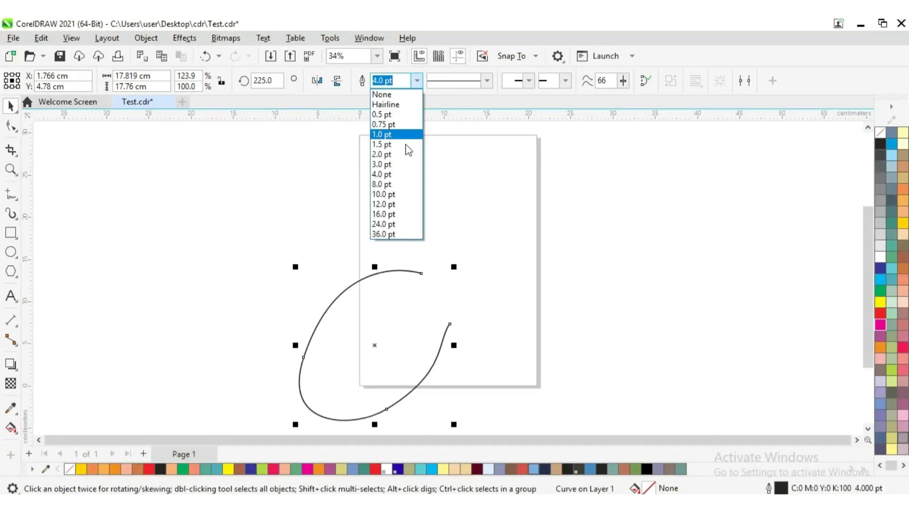
left_click(388, 214)
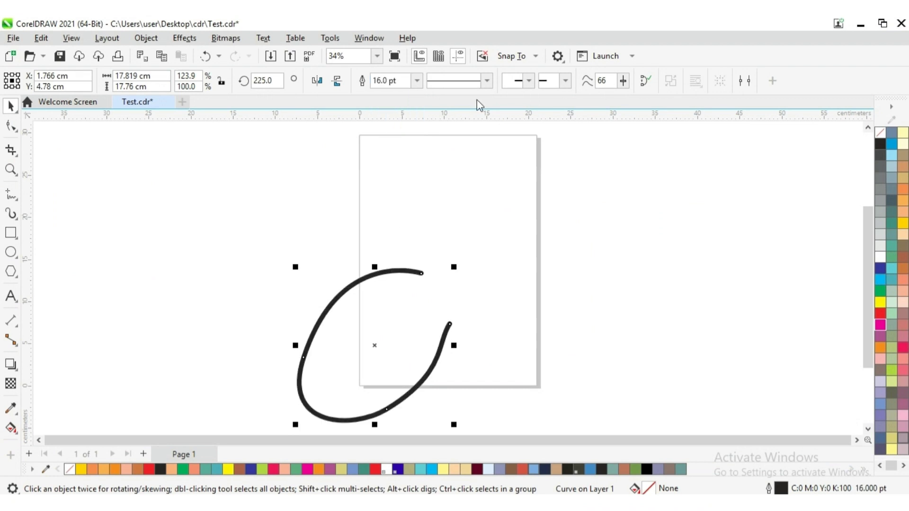
left_click(486, 81)
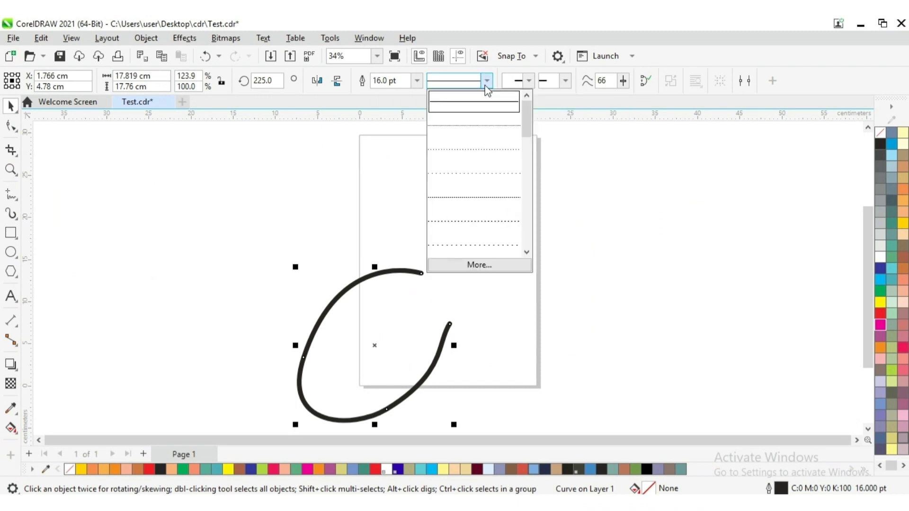
left_click(484, 131)
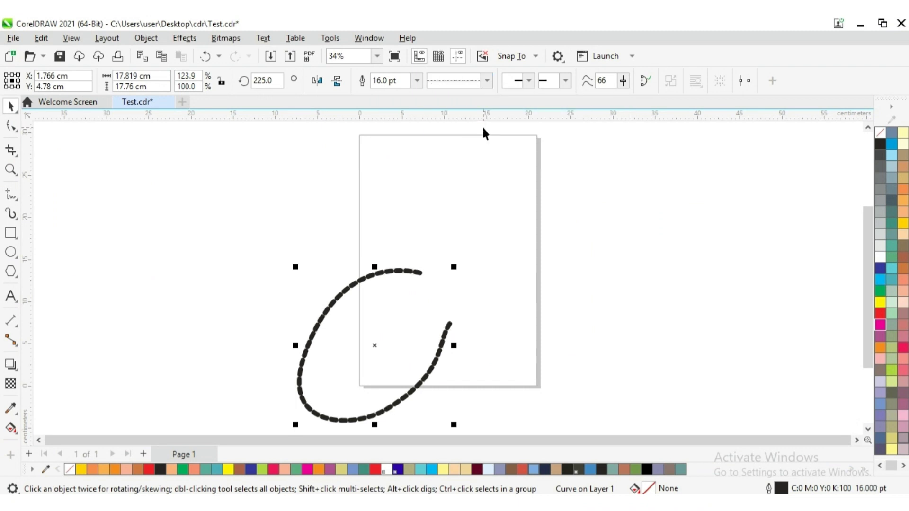
Step: Change the curve's line style to a widely spaced dash-dot pattern
left_click(487, 81)
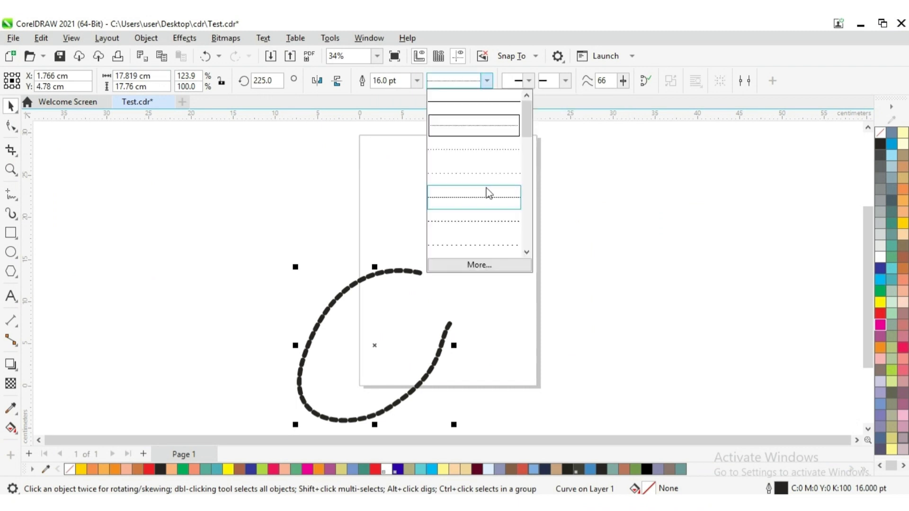
left_click(526, 252)
double_click(525, 252)
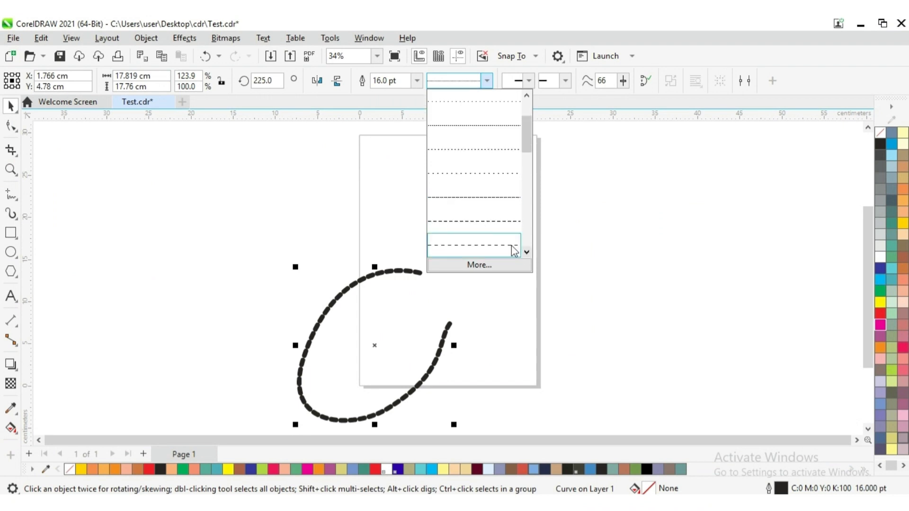
left_click(527, 252)
triple_click(527, 253)
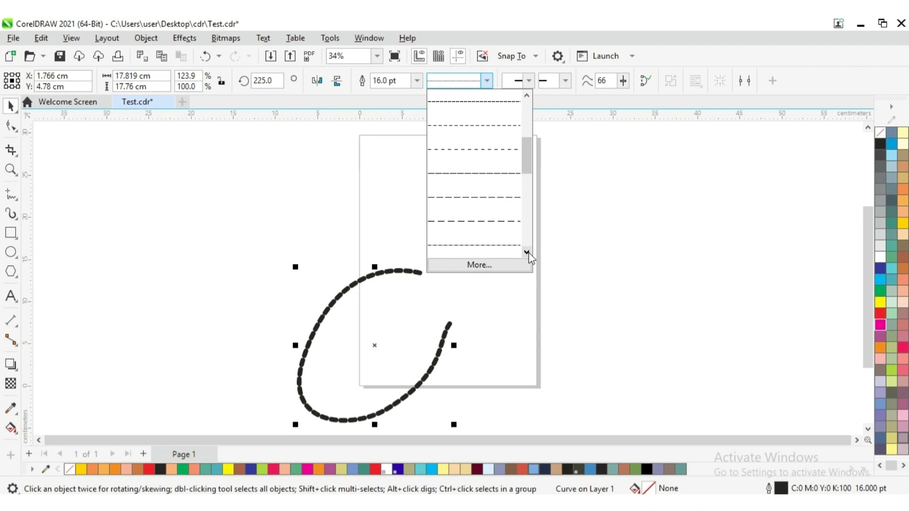
double_click(527, 252)
left_click(500, 247)
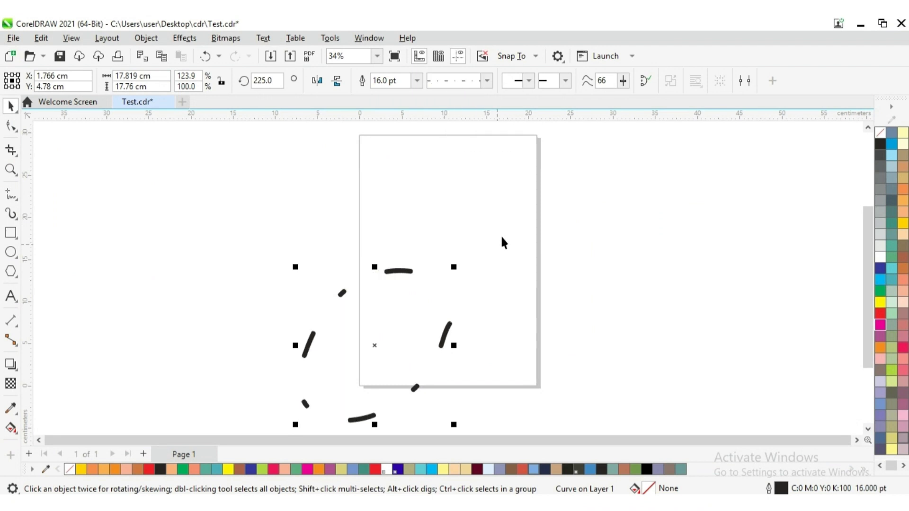
Step: Set the curve's line style back to a solid line
left_click(487, 81)
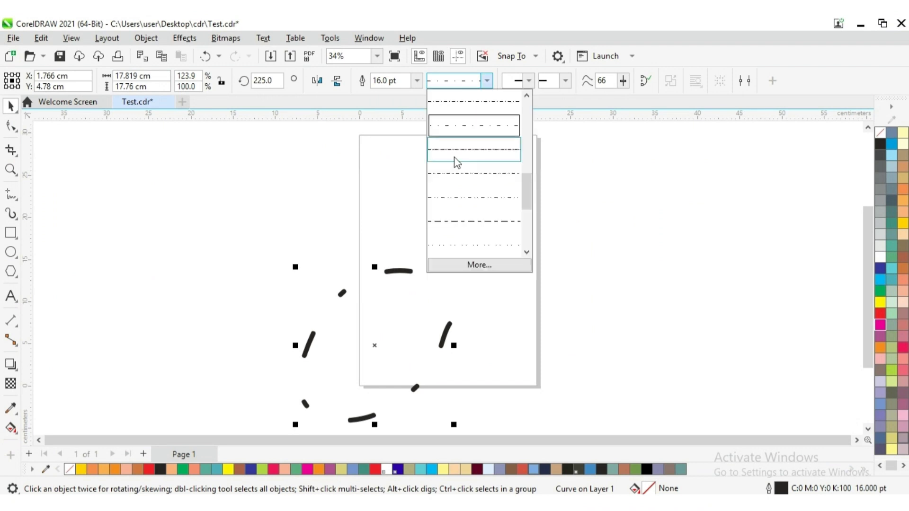
left_click(526, 96)
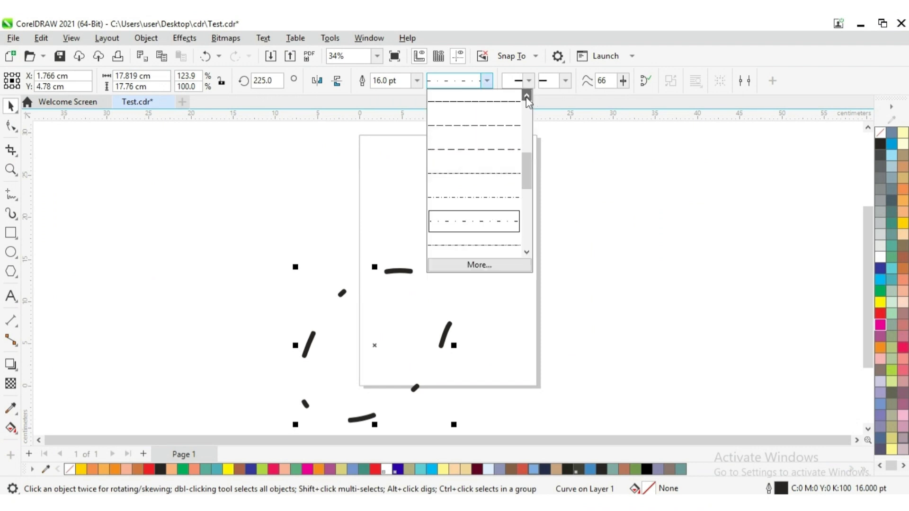
left_click(527, 96)
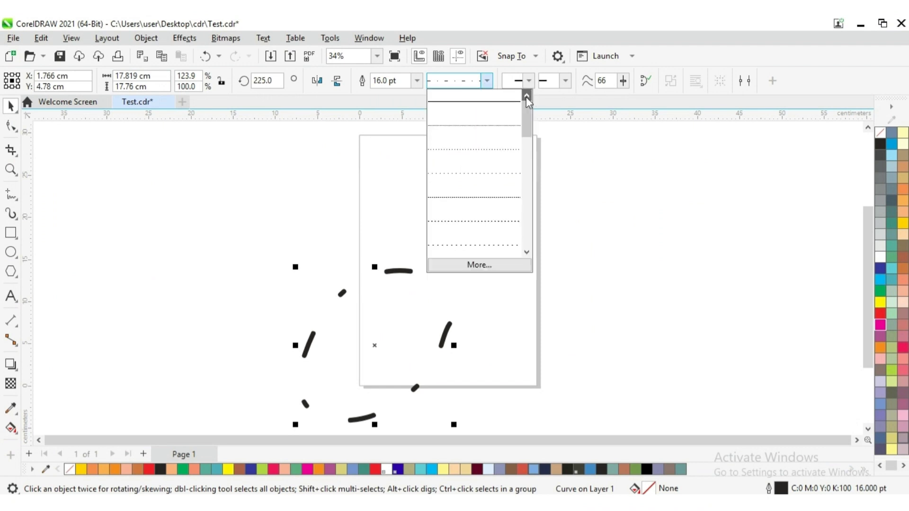
left_click(489, 105)
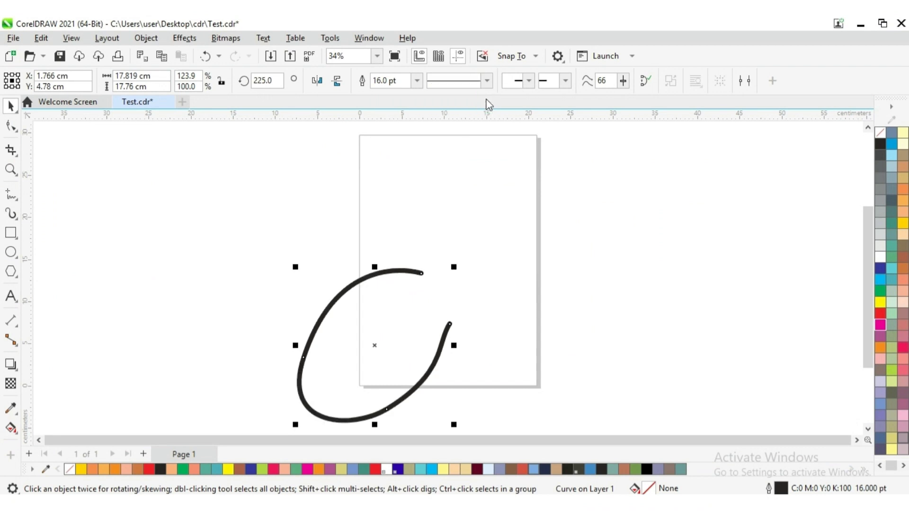
Step: Set the curve's start arrowhead to the airplane shape, Arrowhead 79
left_click(529, 81)
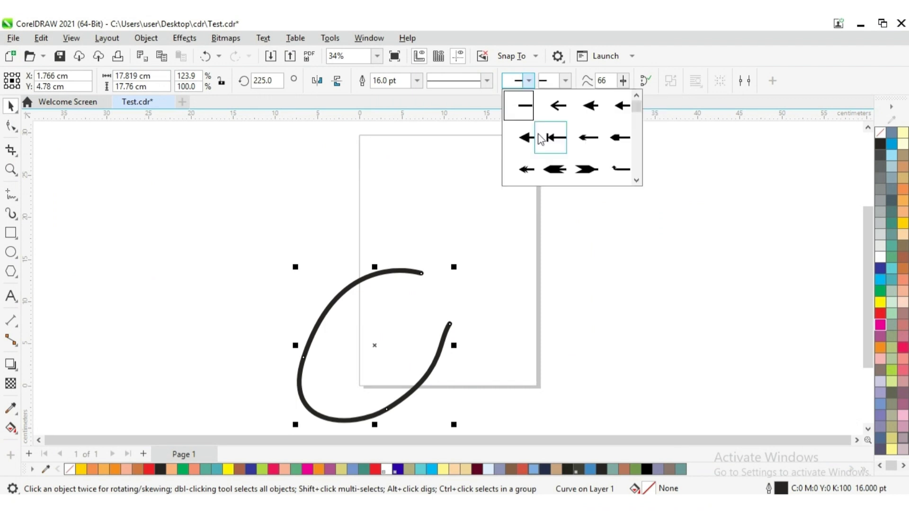
left_click(635, 180)
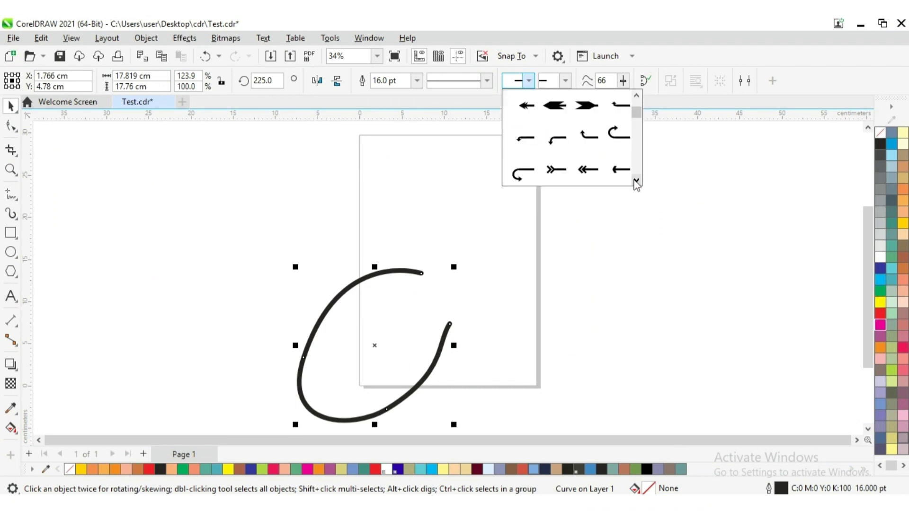
left_click(636, 180)
left_click(636, 181)
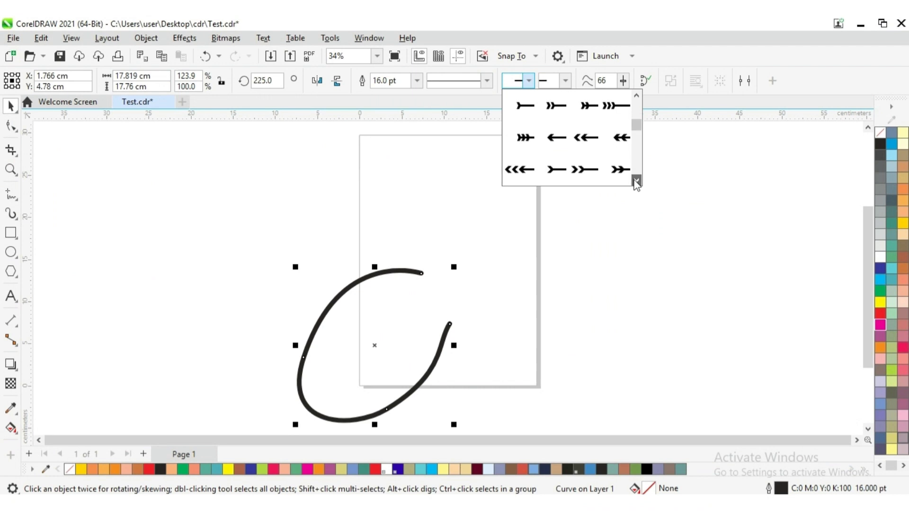
left_click(636, 181)
left_click(635, 181)
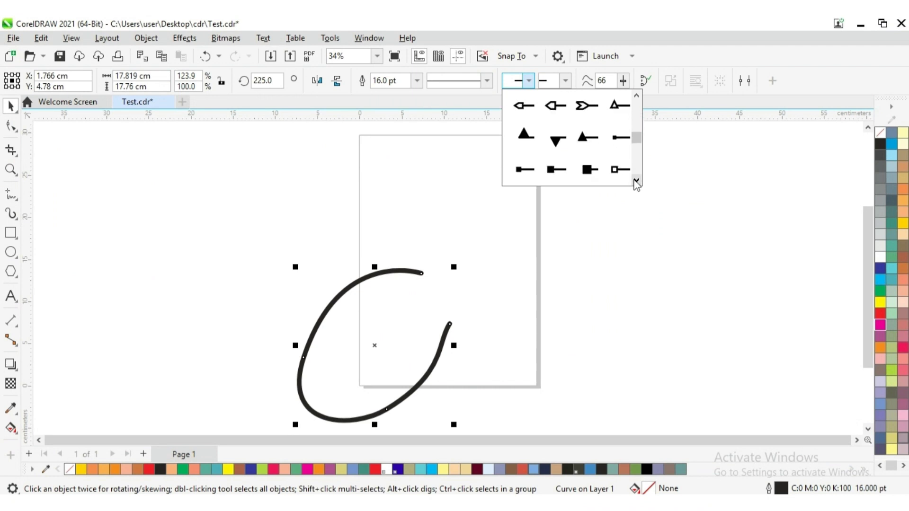
left_click(636, 181)
left_click(635, 181)
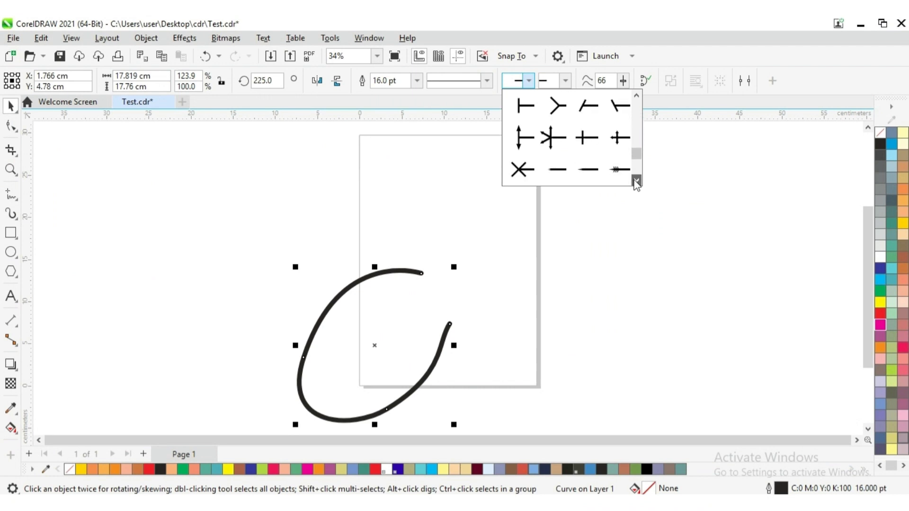
left_click(635, 181)
left_click(635, 181)
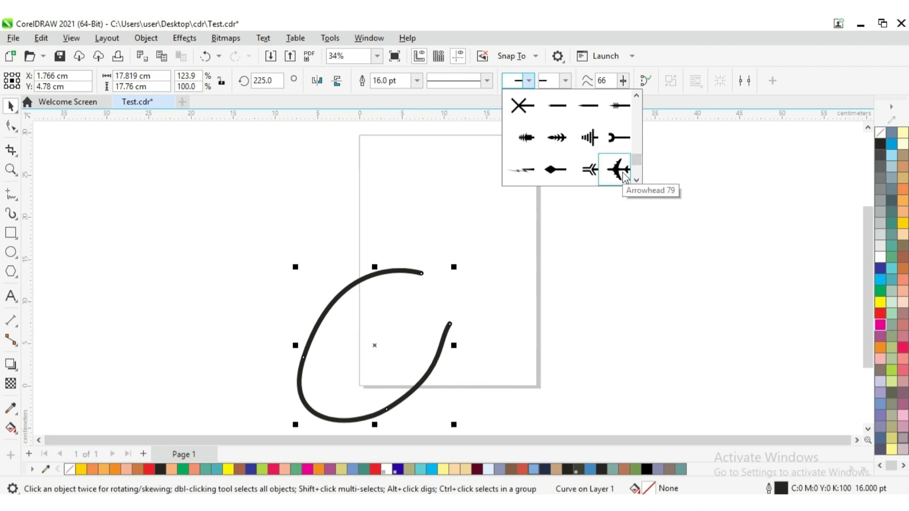
left_click(620, 173)
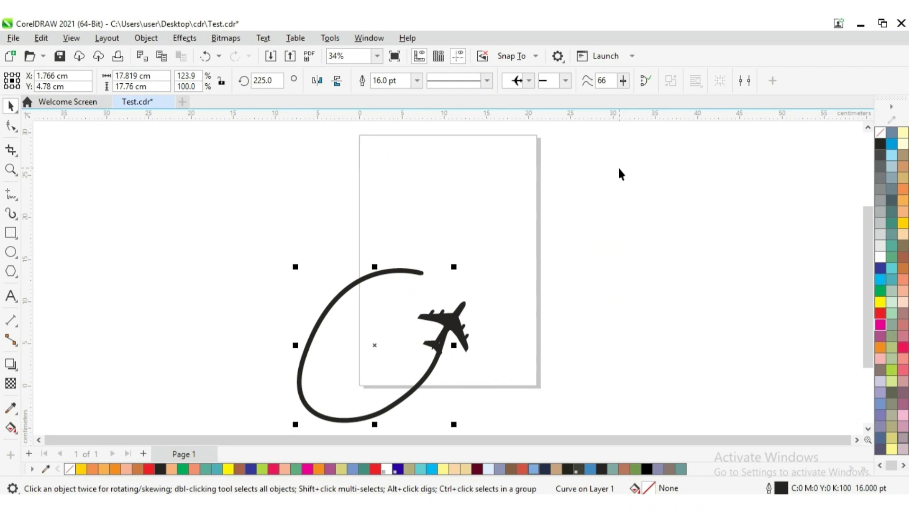
Step: Set the curve's end arrowhead to the hollow square shape
left_click(566, 84)
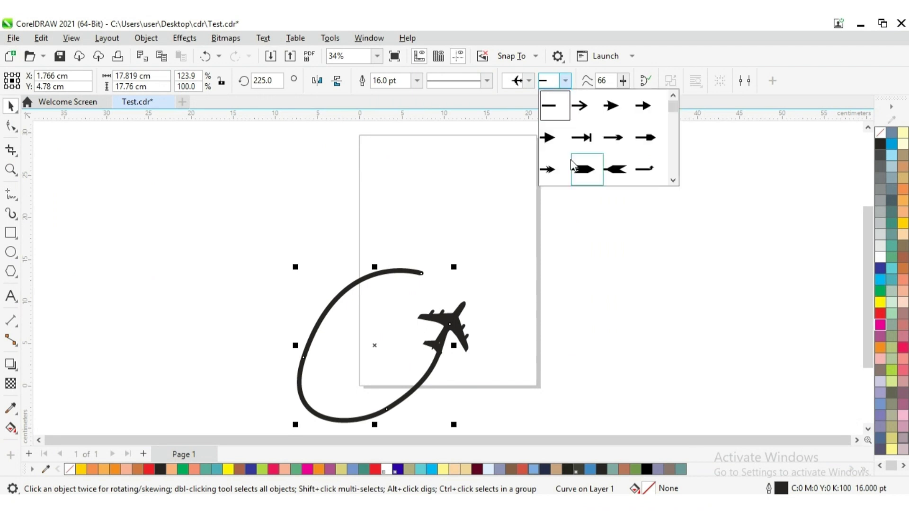
left_click(673, 180)
left_click(673, 180)
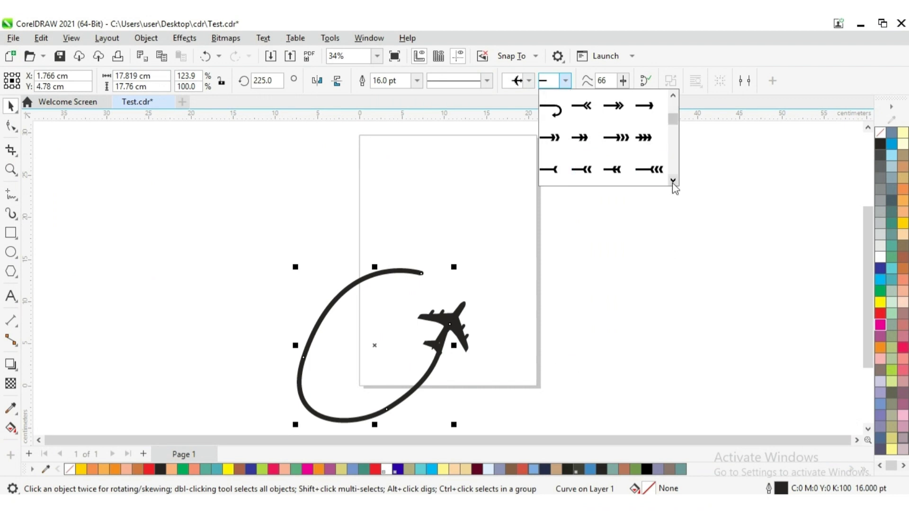
left_click(673, 180)
left_click(673, 180)
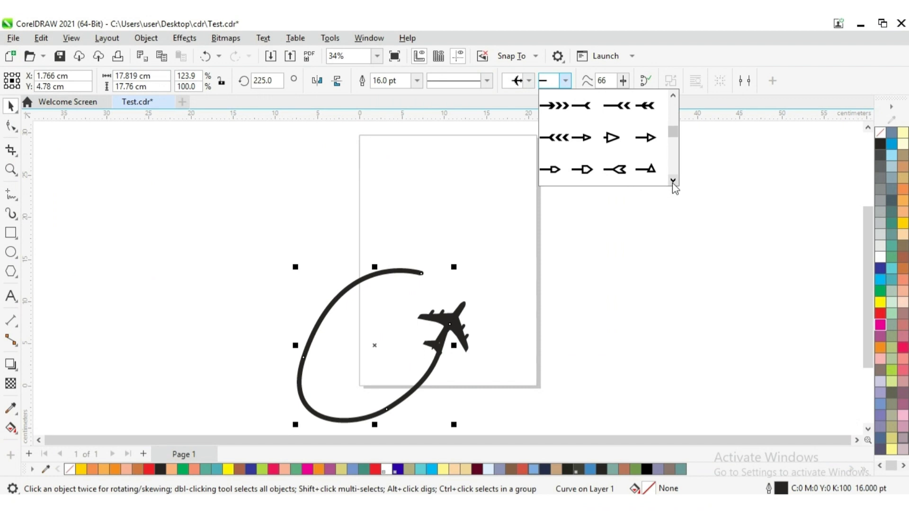
left_click(672, 181)
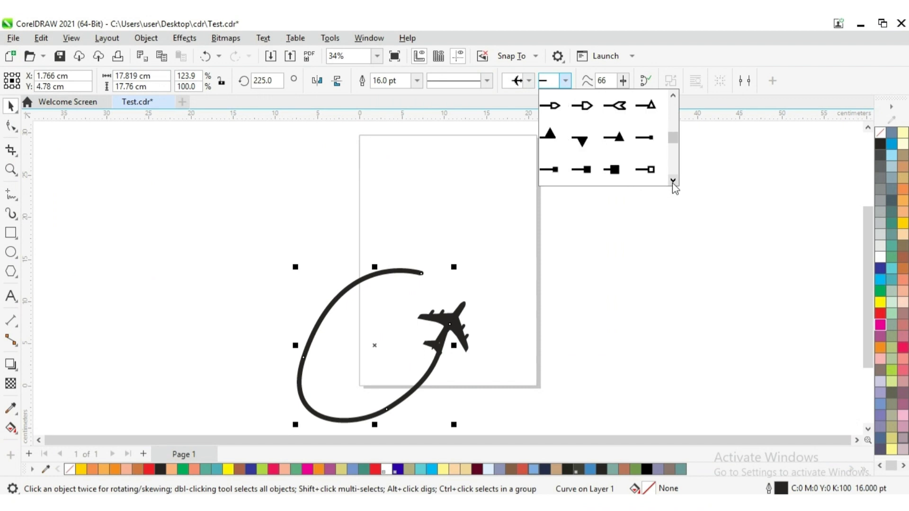
left_click(652, 170)
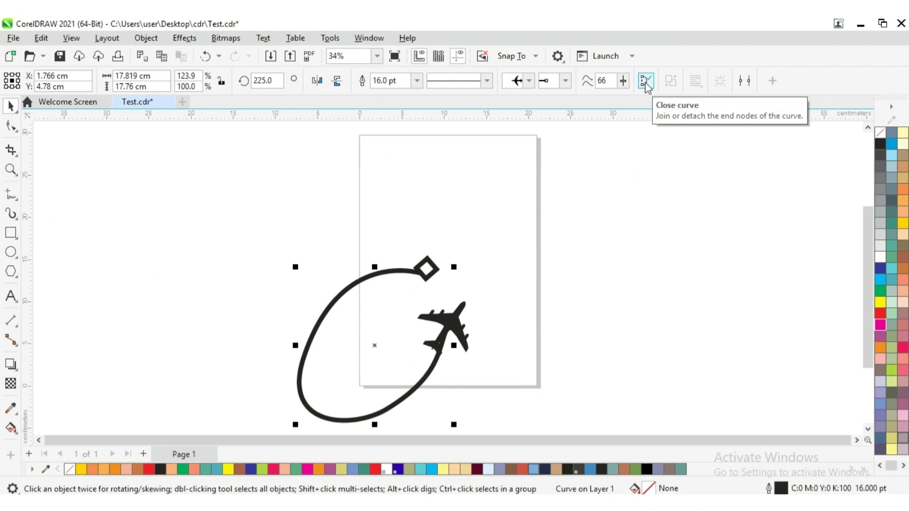
Step: Draw an open, nearly circular freehand curve about 16.2 cm wide and 15.6 cm high, overlapping the page's right edge
left_click(15, 197)
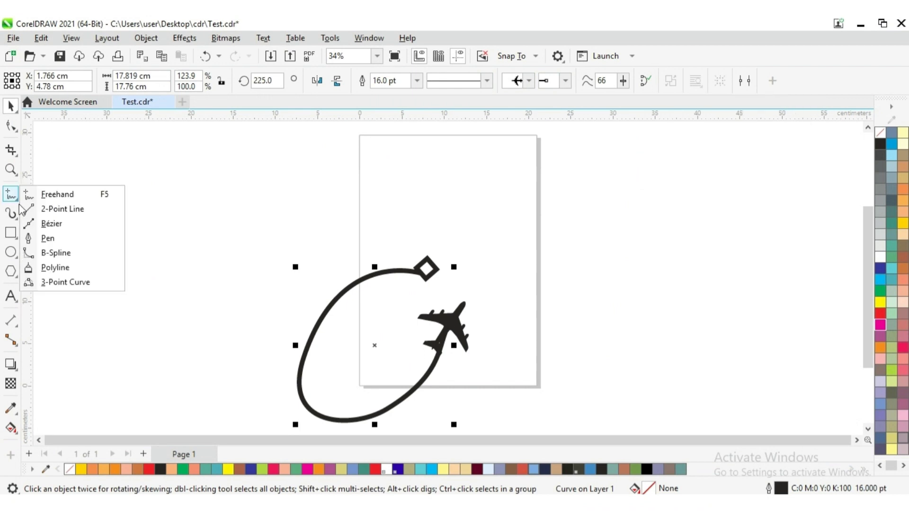
left_click(57, 194)
mouse_move(510, 210)
left_mouse_down()
mouse_move(610, 213)
mouse_move(580, 332)
mouse_move(508, 277)
left_mouse_up()
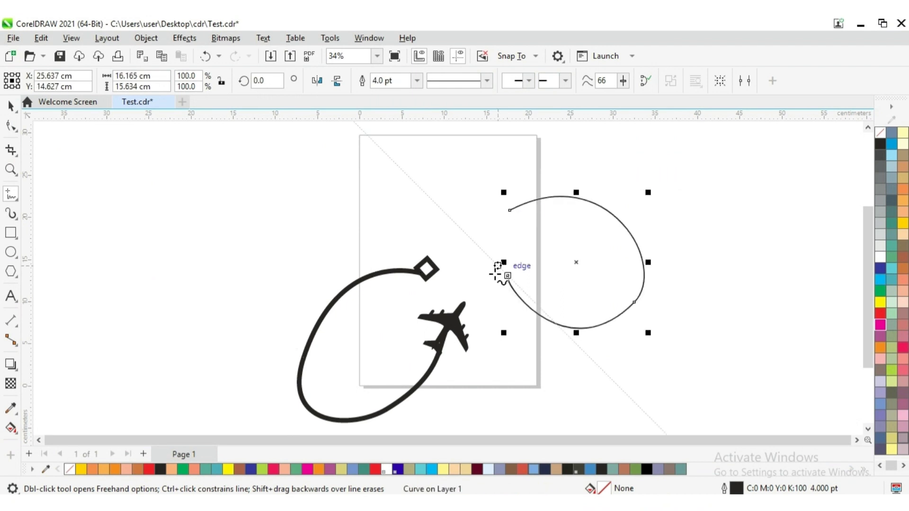